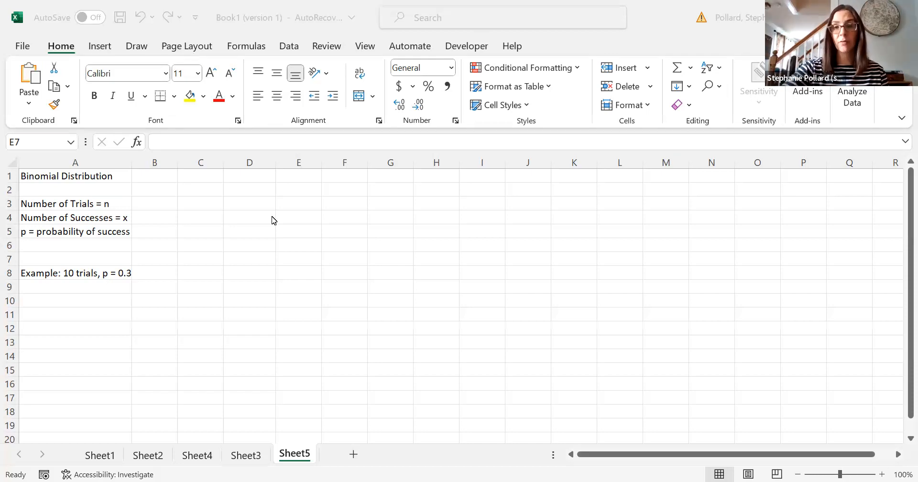
# Enter the syntax note "Binom.Dist(# of successes,# trials, probability of success, FALSE - not cumulative)" as text in cell D4
pyautogui.click(245, 219)
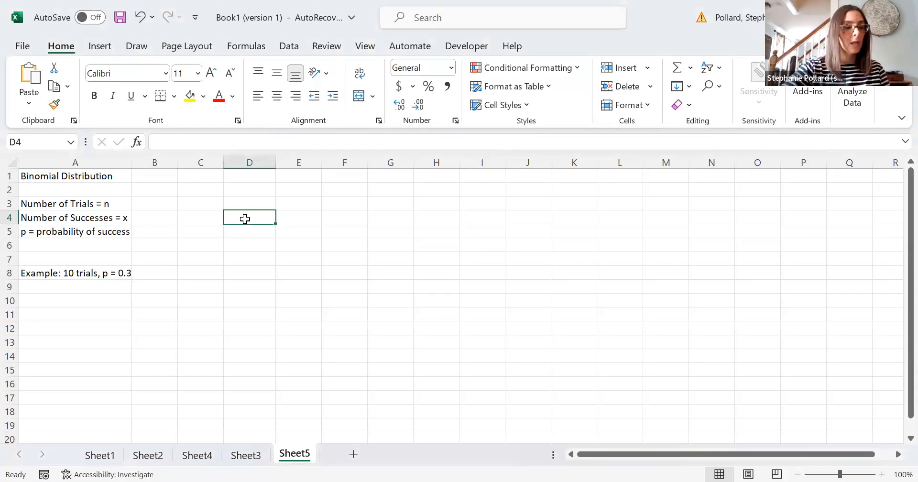
pyautogui.write('Bin')
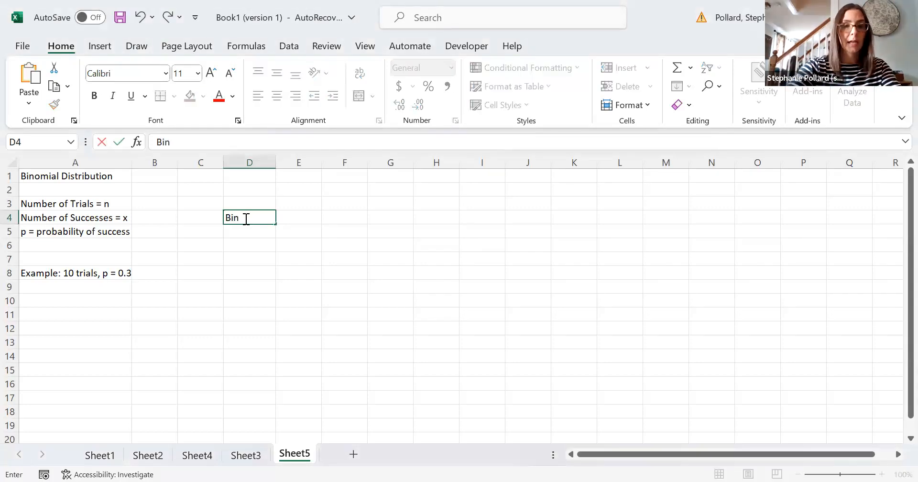
pyautogui.write('om.Dist')
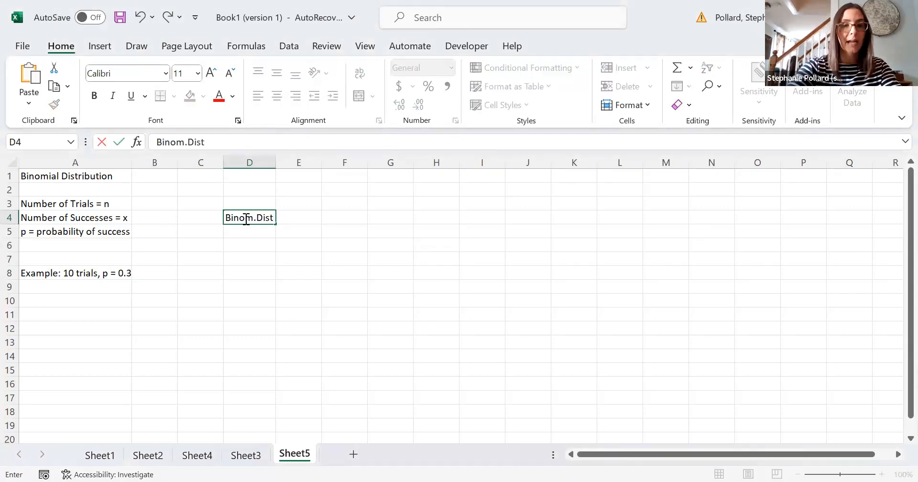
pyautogui.write('(')
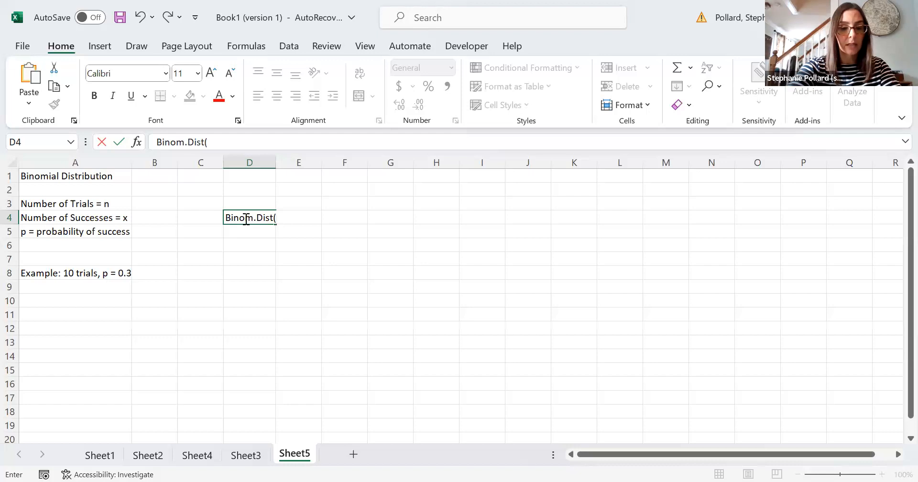
pyautogui.write('# of')
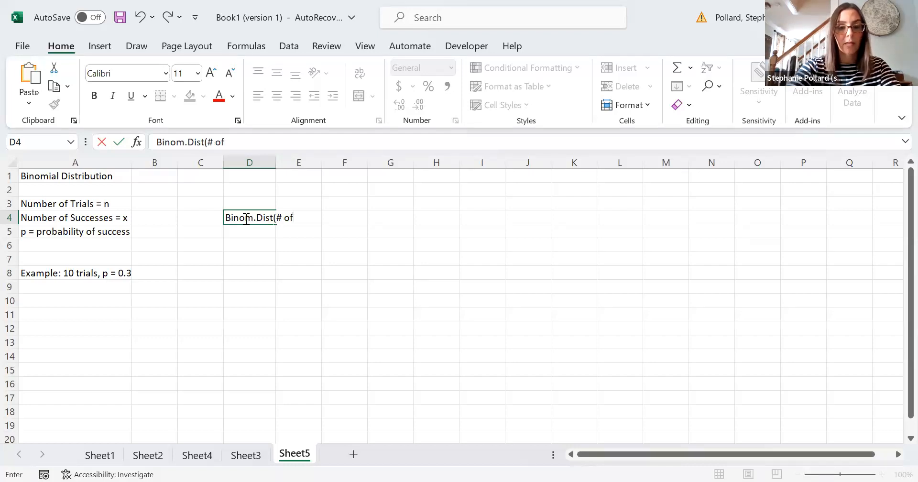
pyautogui.write(' successes,')
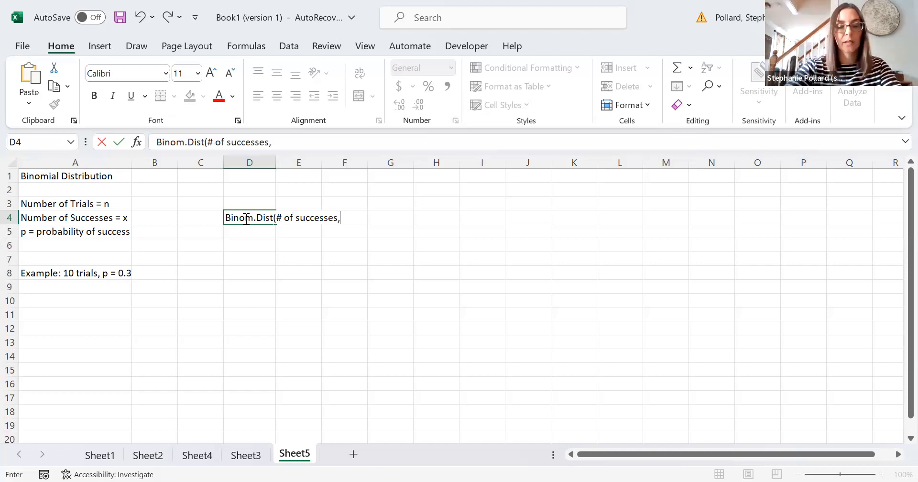
pyautogui.write('# t')
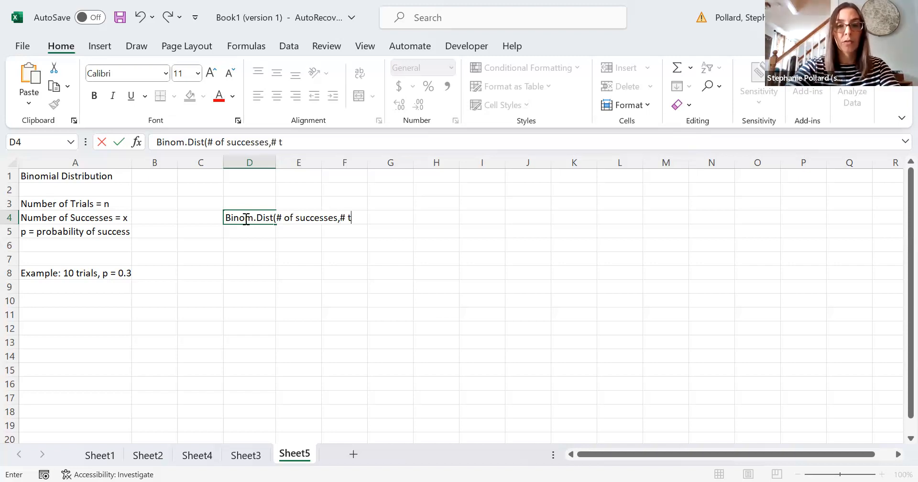
pyautogui.write('rial')
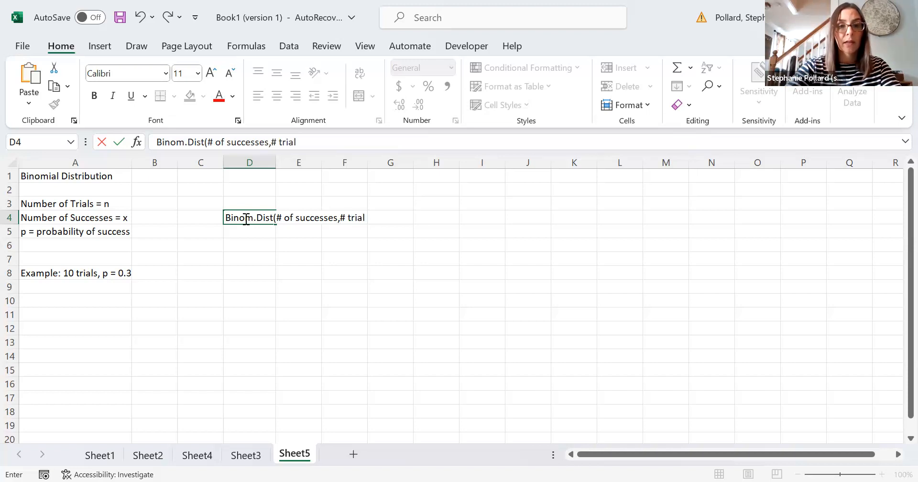
pyautogui.write('s,')
pyautogui.write(' prob')
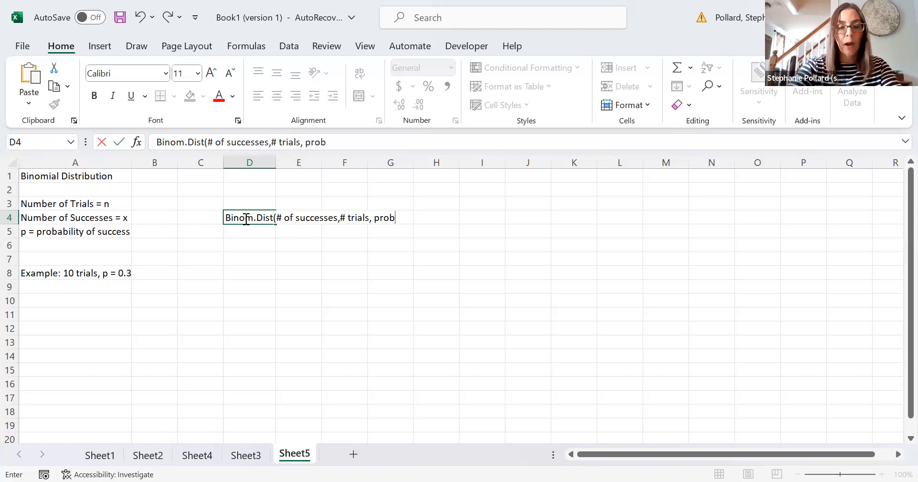
pyautogui.write('ability of succ')
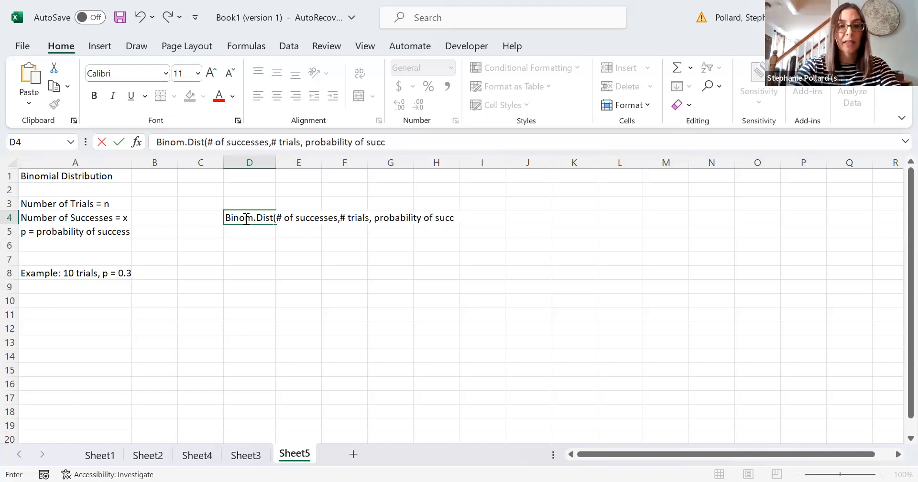
pyautogui.write('ess, FALSET')
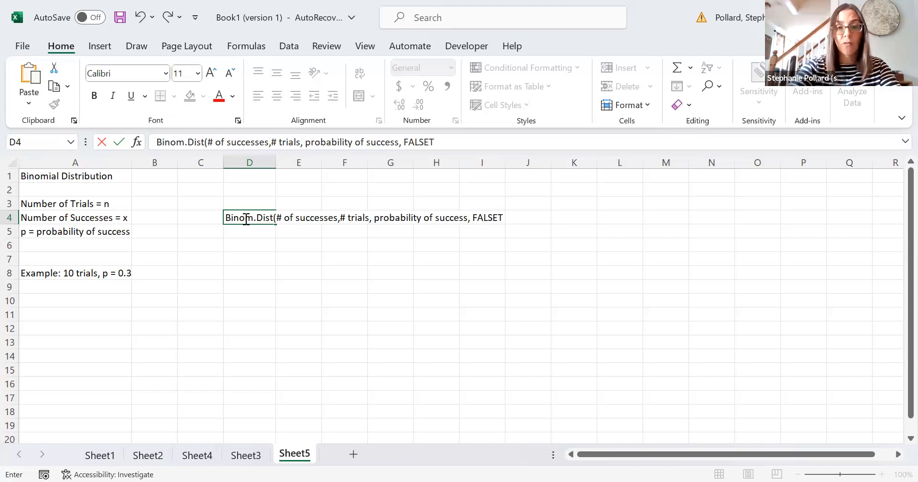
pyautogui.press('BackSpace')
pyautogui.write('- no')
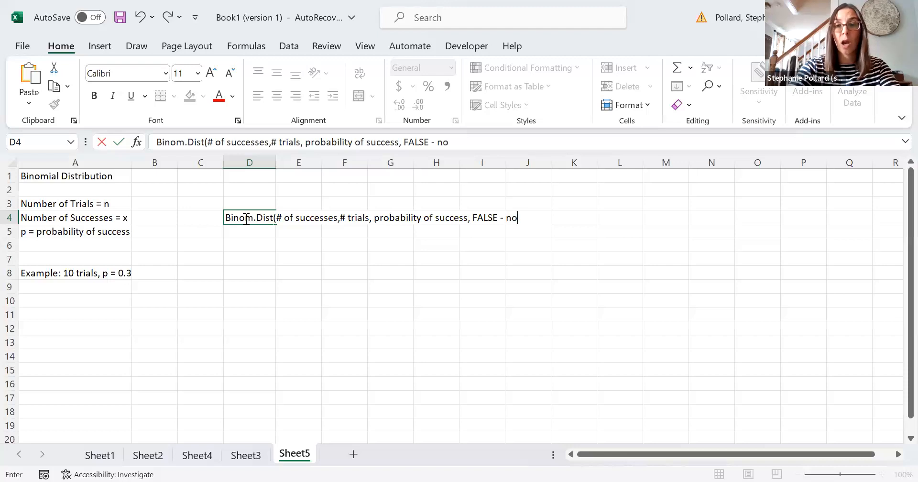
pyautogui.write('t cumulative')
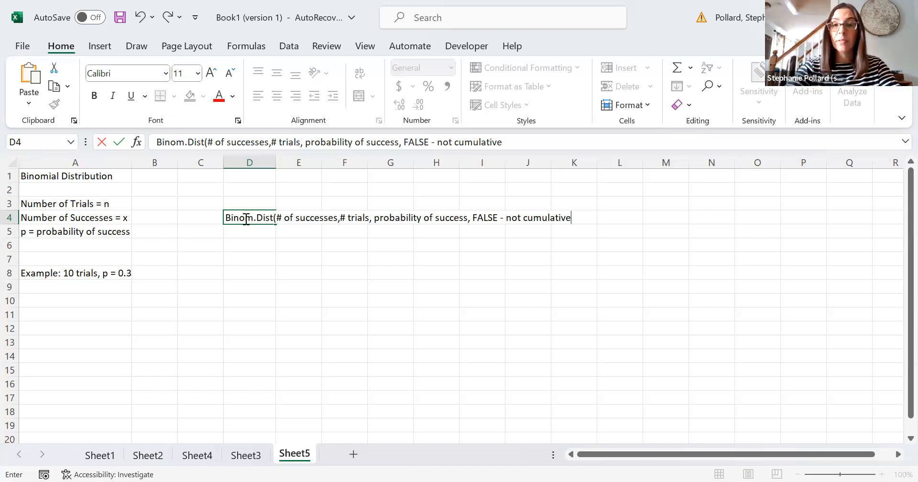
pyautogui.write(')')
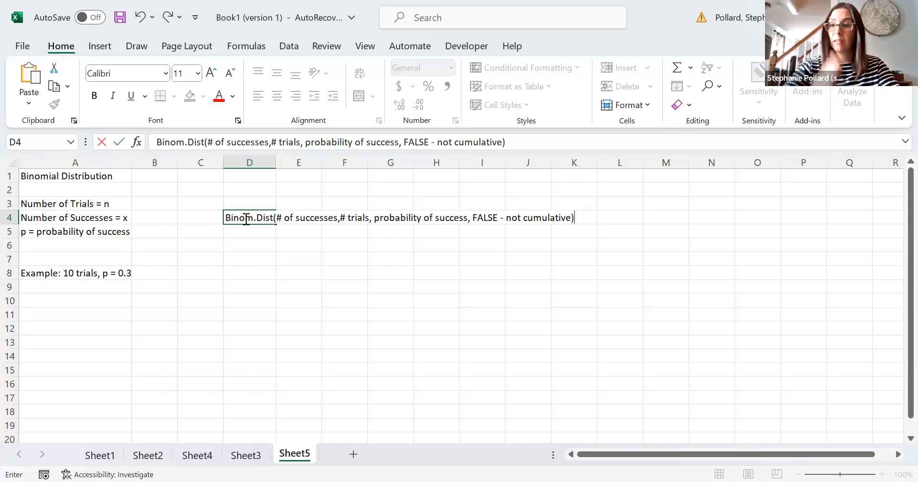
pyautogui.press('Return')
# Add the shorthand syntax note "Binom.Dist(x,n,p,FALSE)" as text in cell D5
pyautogui.write('Bon')
pyautogui.press('BackSpace')
pyautogui.press('BackSpace')
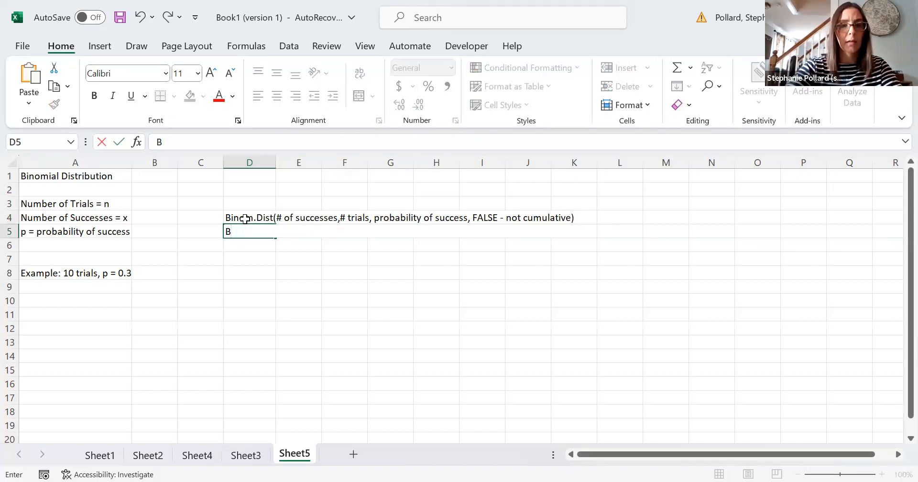
pyautogui.write('i')
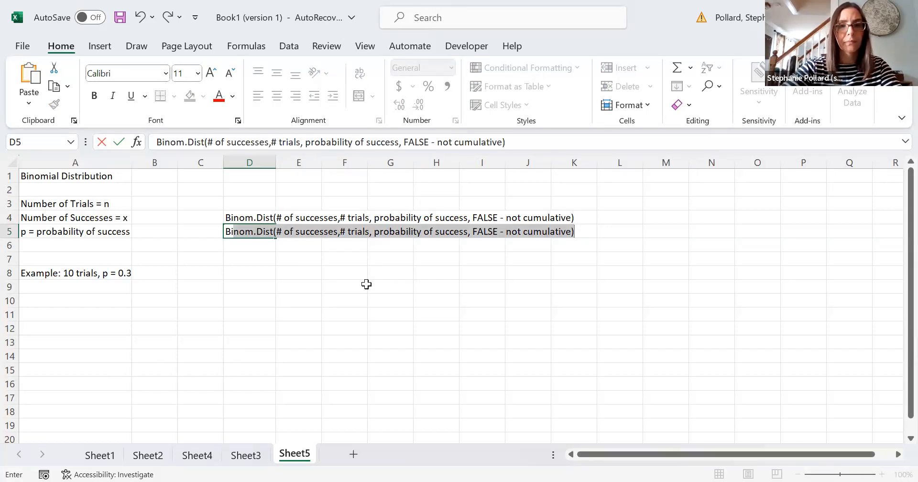
pyautogui.moveTo(506, 142); pyautogui.dragTo(206, 151)
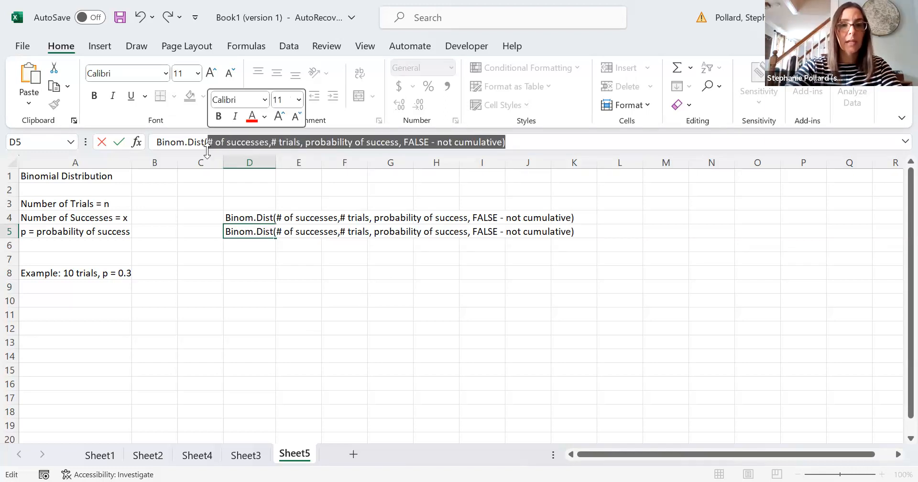
pyautogui.write('x')
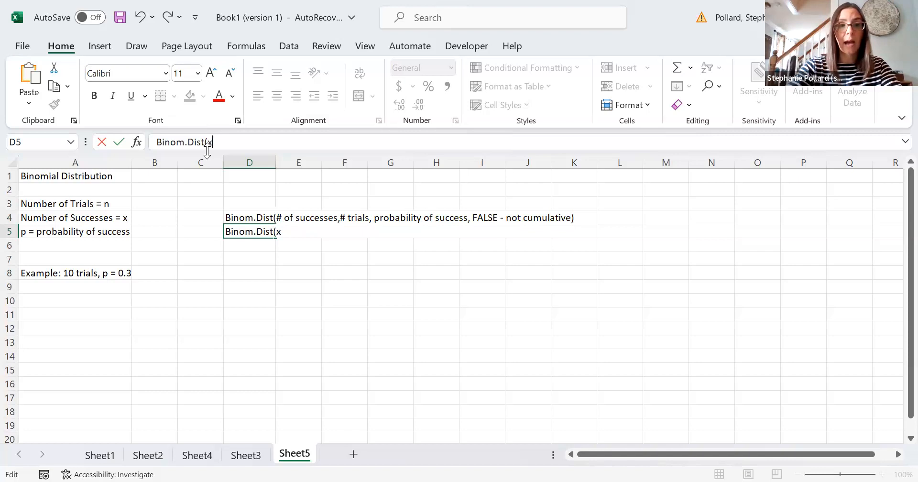
pyautogui.write(',')
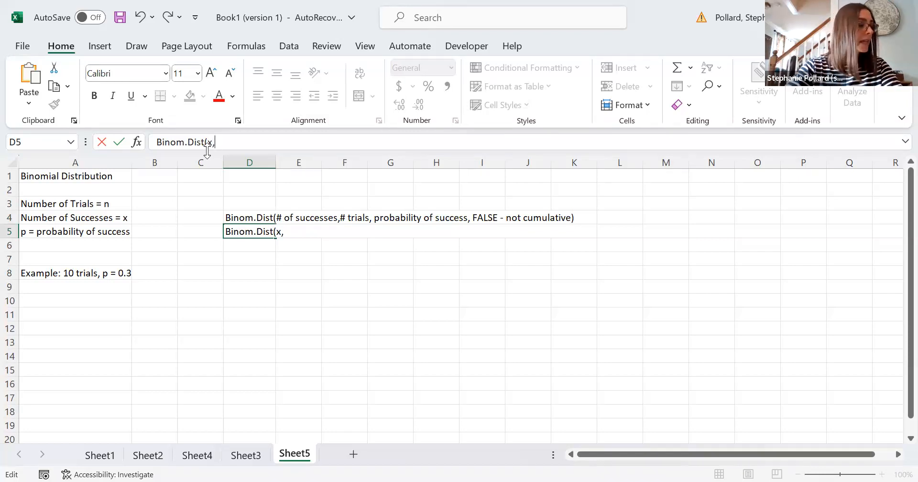
pyautogui.write('n')
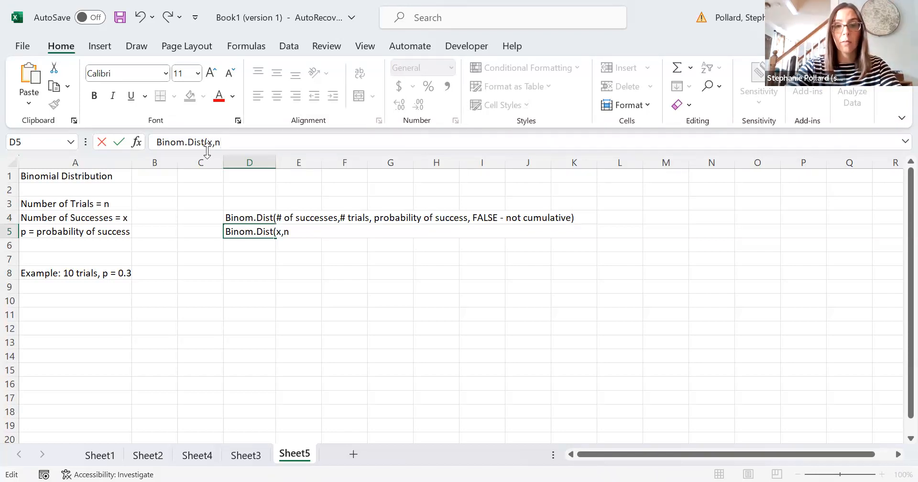
pyautogui.write(',p,F')
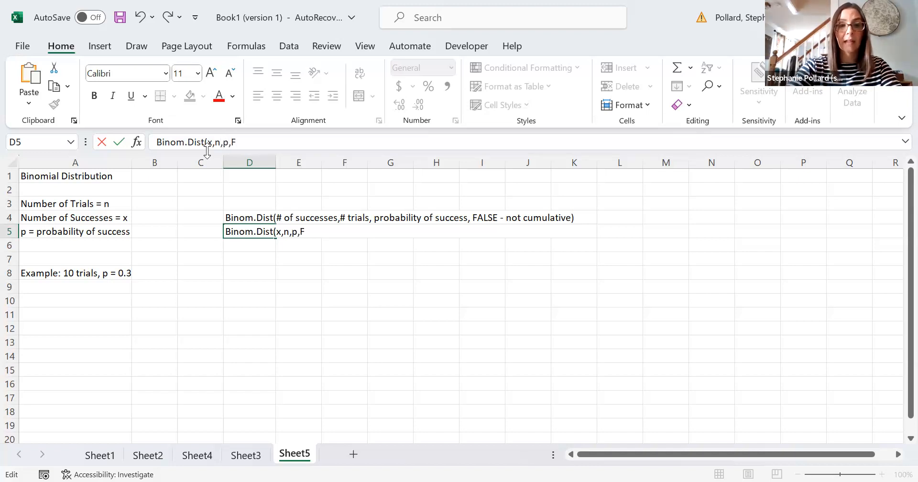
pyautogui.write('ALSE')
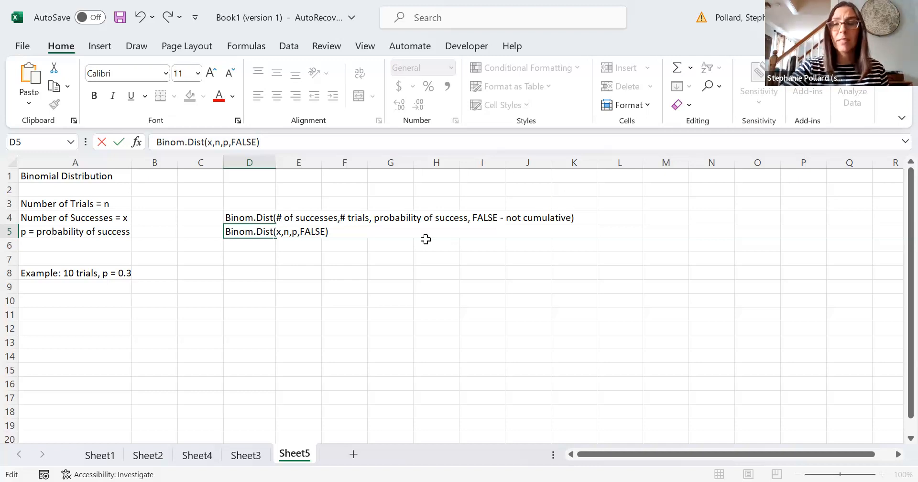
pyautogui.click(358, 255)
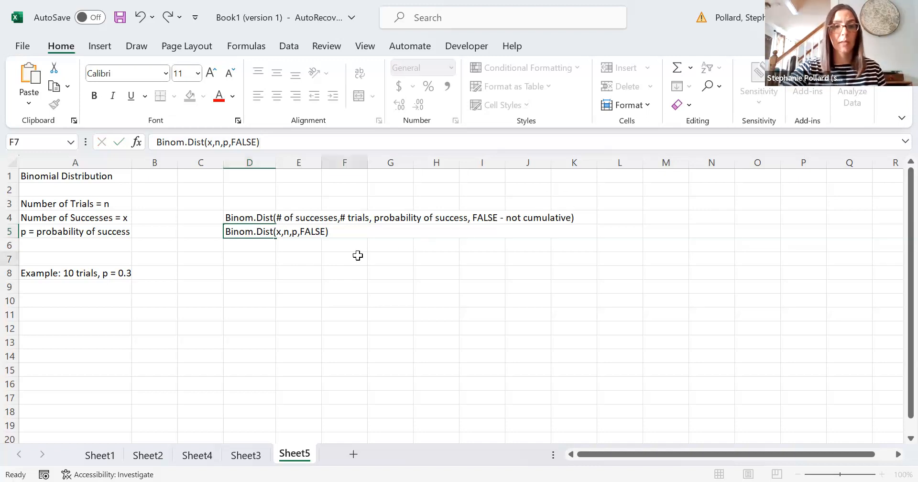
# Calculate the probability of exactly 5 successes in cell D7 with =BINOM.DIST(5,10,0.3,FALSE)
pyautogui.click(260, 256)
pyautogui.write('=')
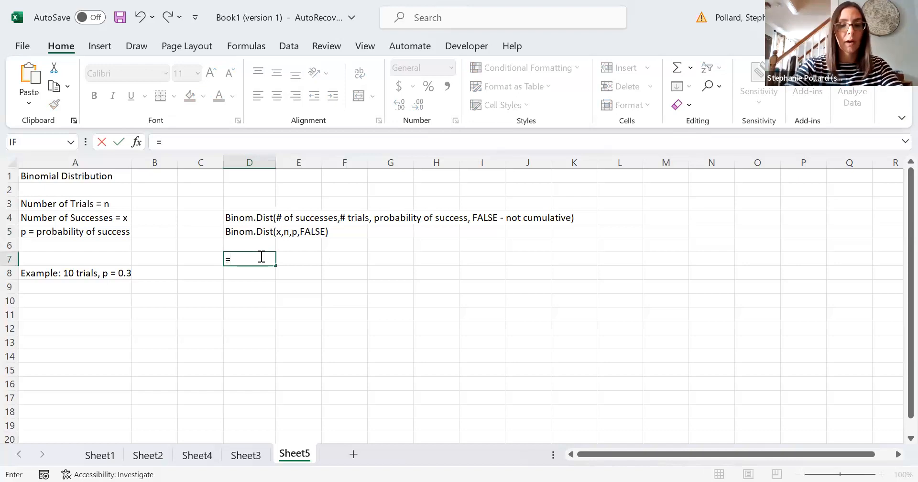
pyautogui.write('binom')
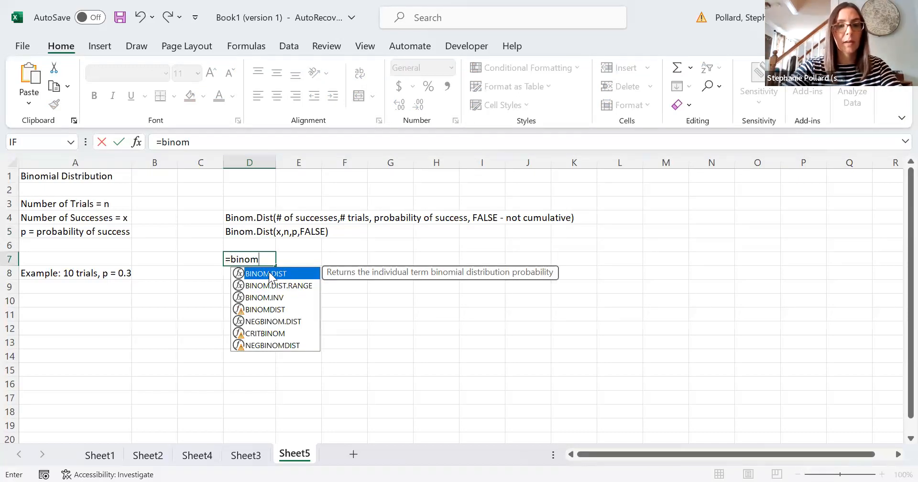
pyautogui.doubleClick(293, 275)
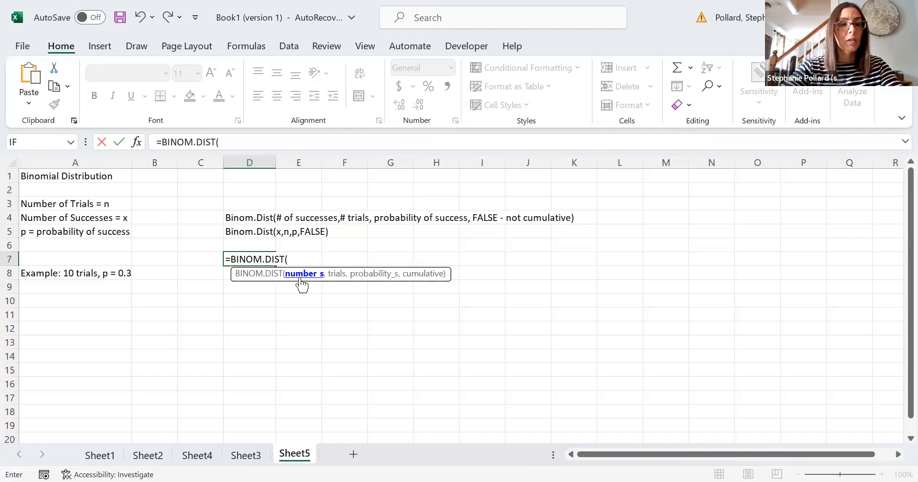
pyautogui.write('5,')
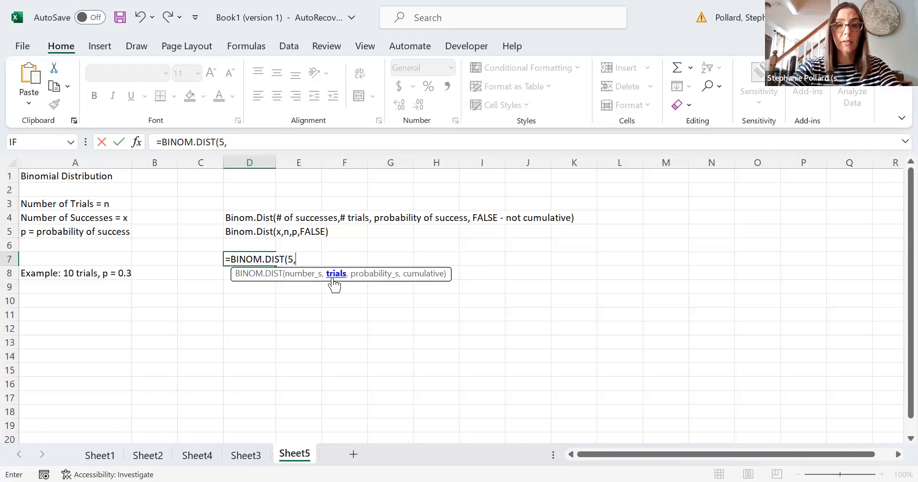
pyautogui.write('10')
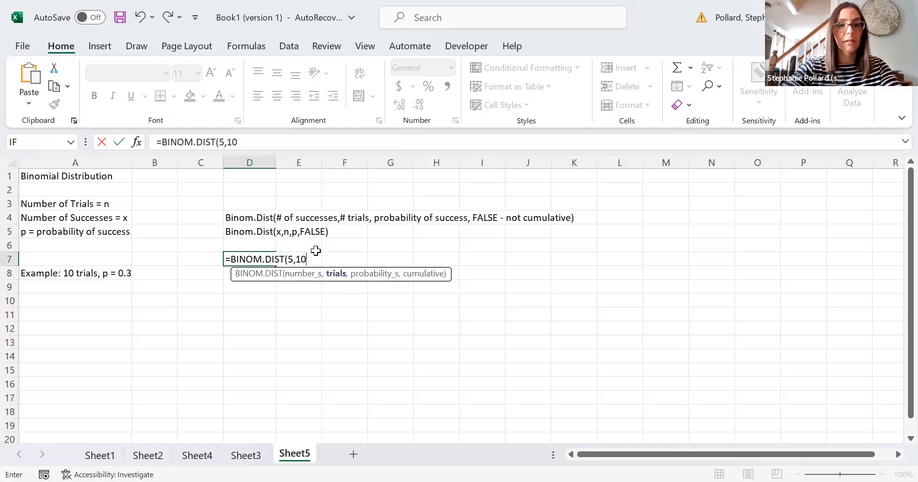
pyautogui.write(',')
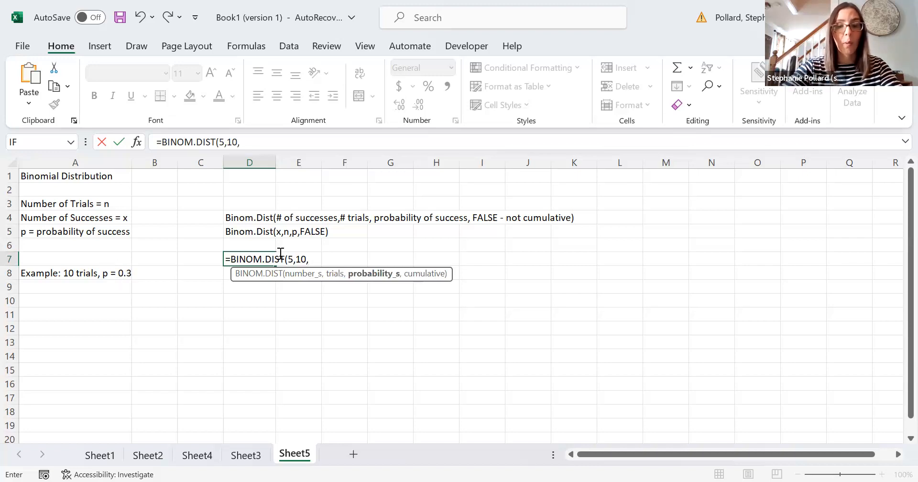
pyautogui.write('0.3')
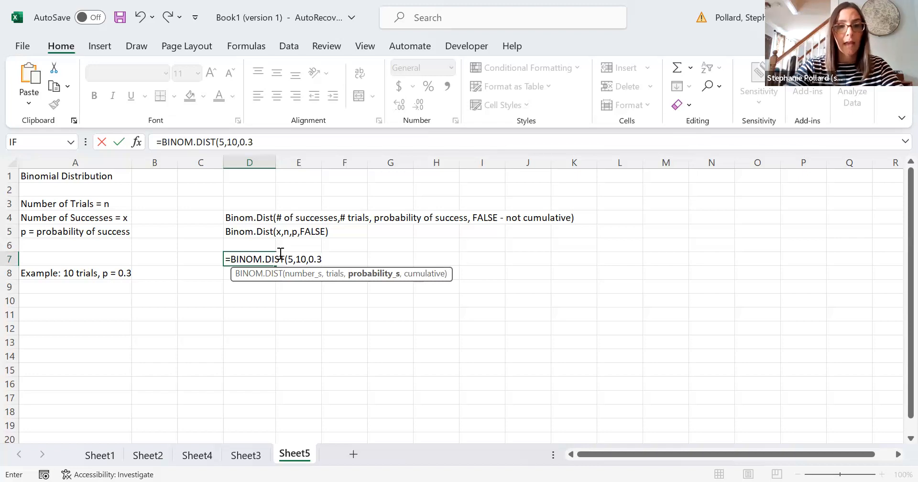
pyautogui.write(',')
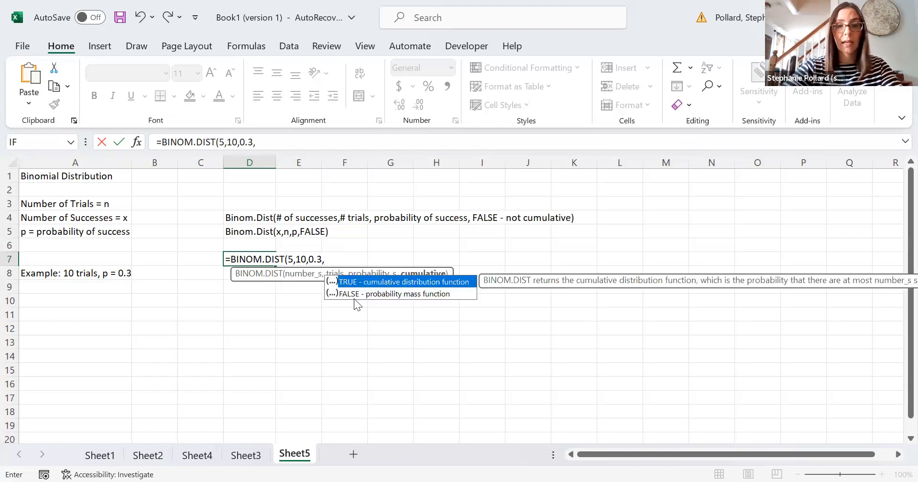
pyautogui.write('FALSE')
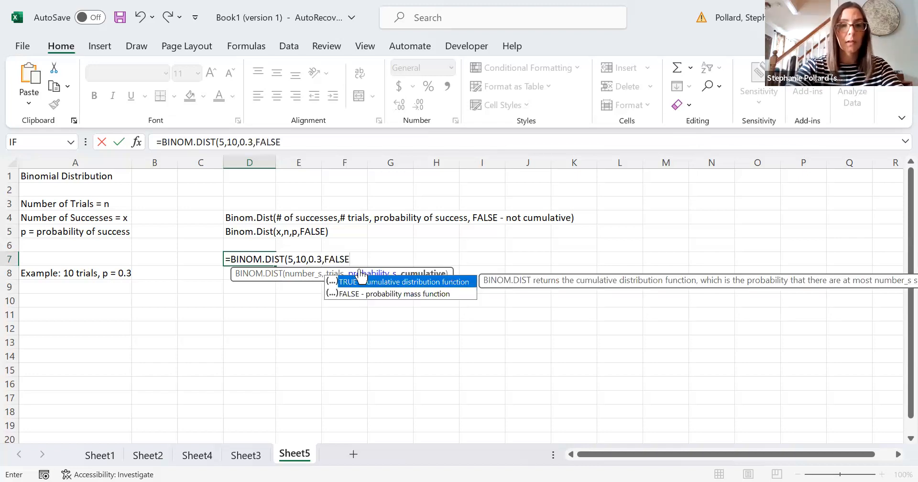
pyautogui.press('Return')
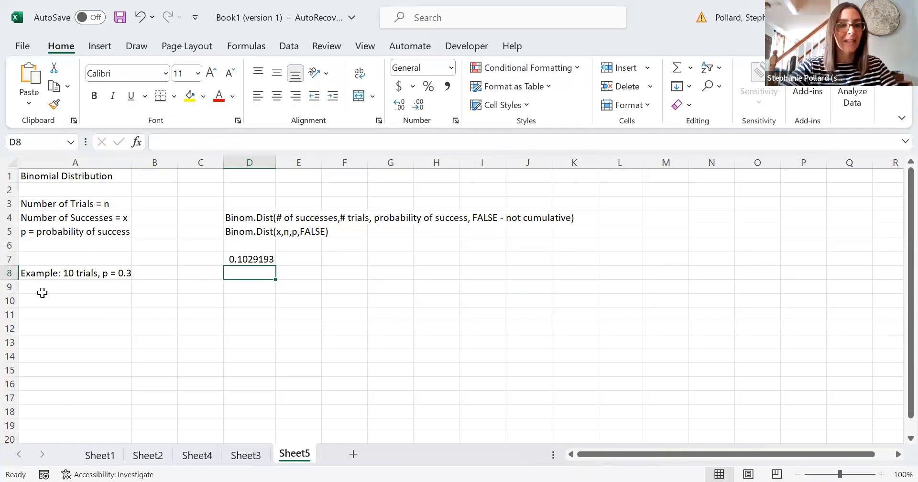
# Label cell A10 "n" and enter 10 as the number of trials in B10
pyautogui.click(41, 299)
pyautogui.write('n')
pyautogui.press('Tab')
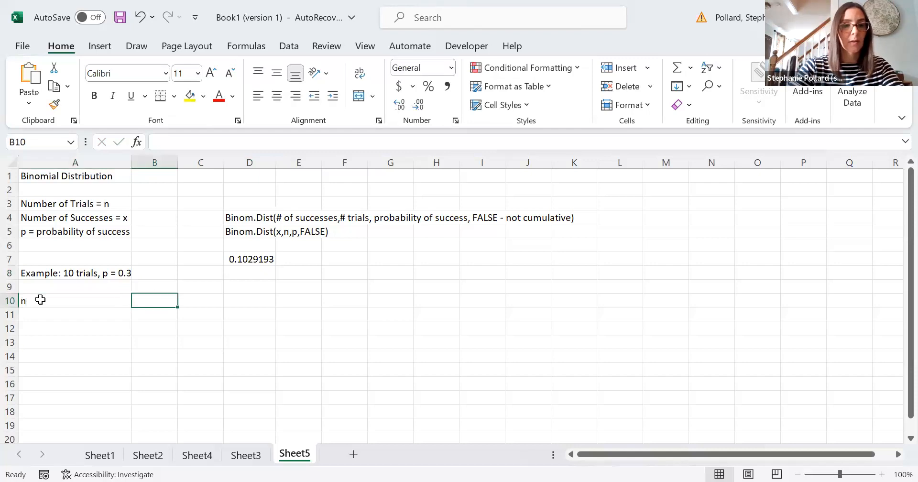
pyautogui.write('10')
pyautogui.press('Return')
pyautogui.press('Left')
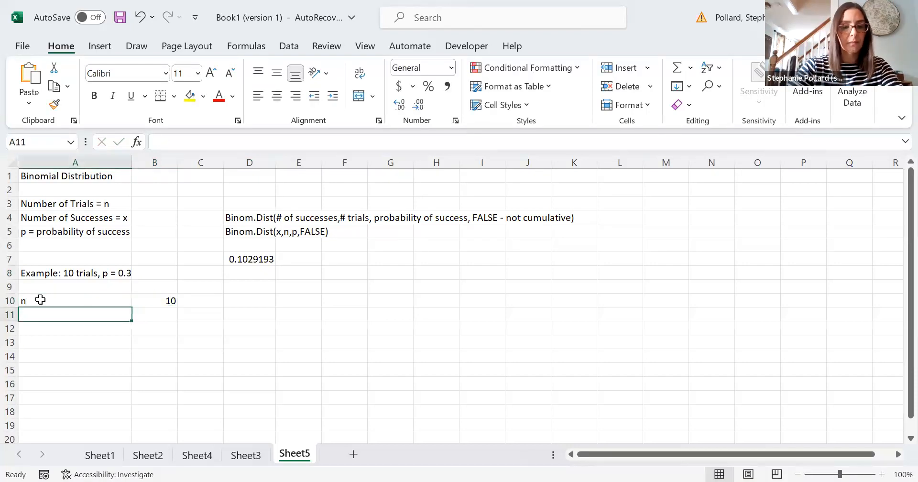
# Label cell A11 "x" with 5 in B11, and cell A12 "p" with 0.3 in B12
pyautogui.write('x')
pyautogui.press('Tab')
pyautogui.write('5')
pyautogui.press('Return')
pyautogui.press('Left')
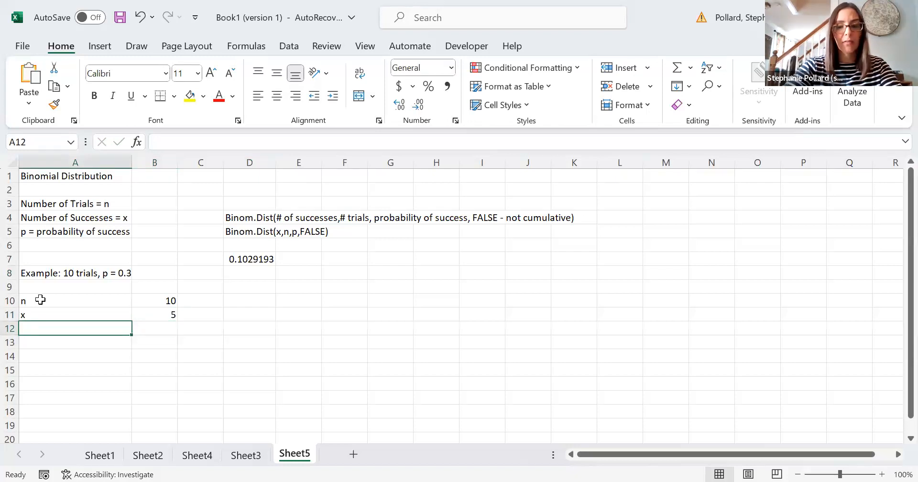
pyautogui.write('p')
pyautogui.press('Tab')
pyautogui.write('0.3')
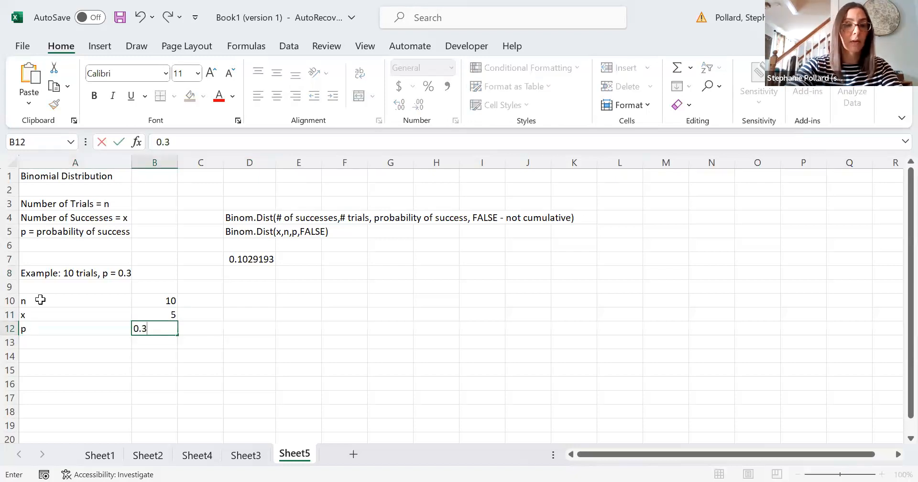
pyautogui.click(216, 304)
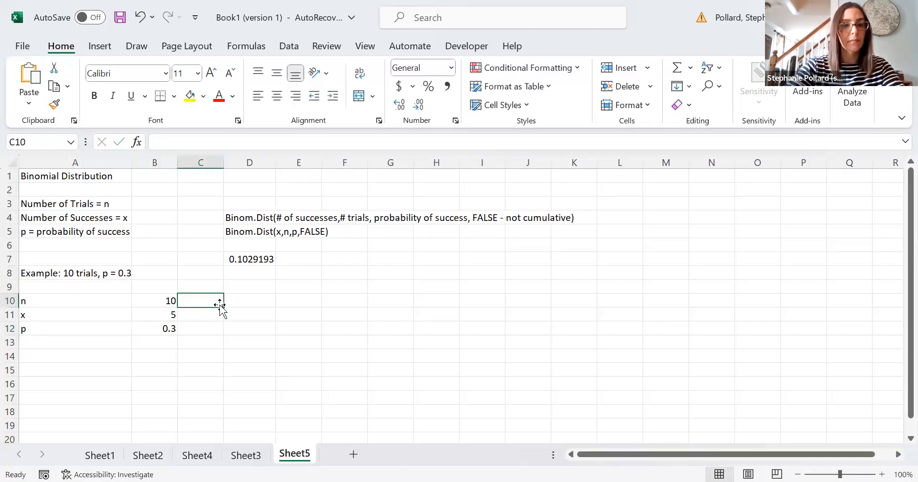
# Calculate the binomial probability in cell D8 from the input cells with =BINOM.DIST(B11,B10,B12,FALSE)
pyautogui.click(244, 276)
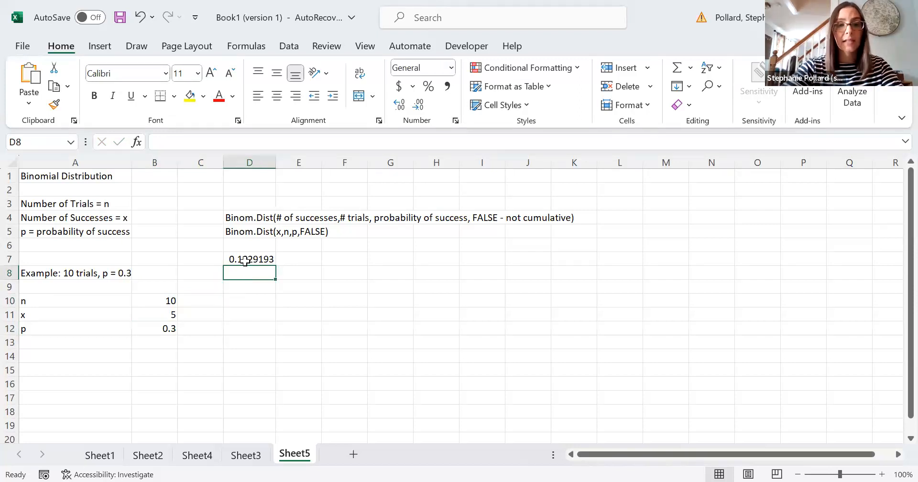
pyautogui.click(244, 260)
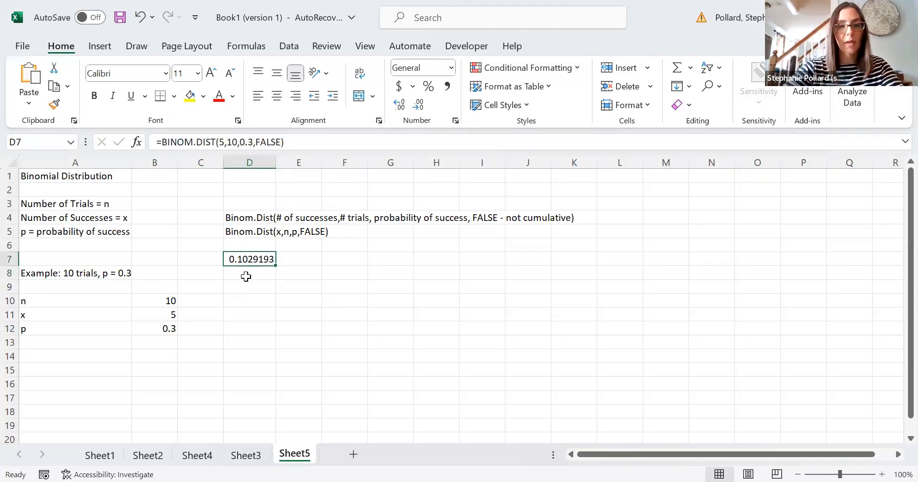
pyautogui.click(246, 275)
pyautogui.write('=')
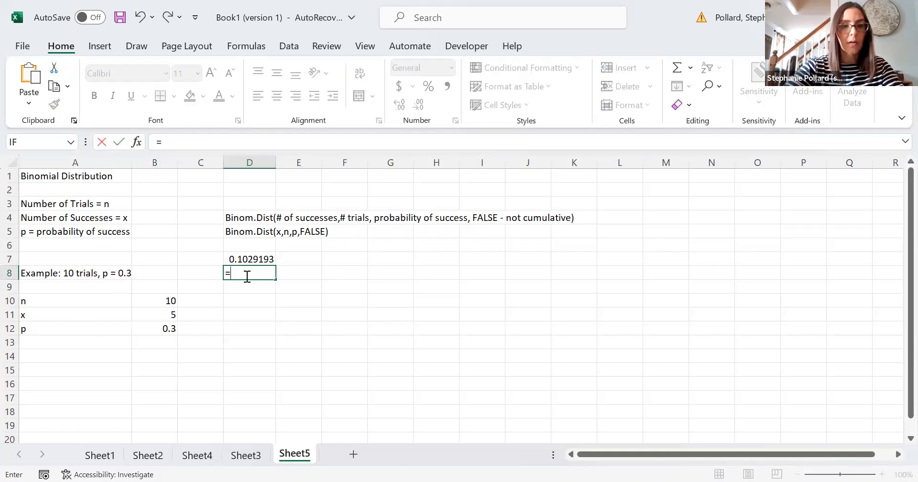
pyautogui.write('binom')
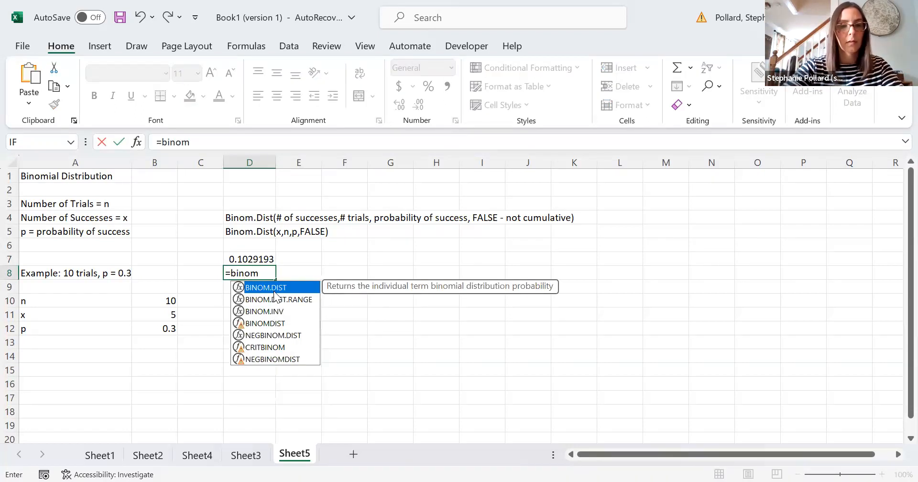
pyautogui.doubleClick(266, 288)
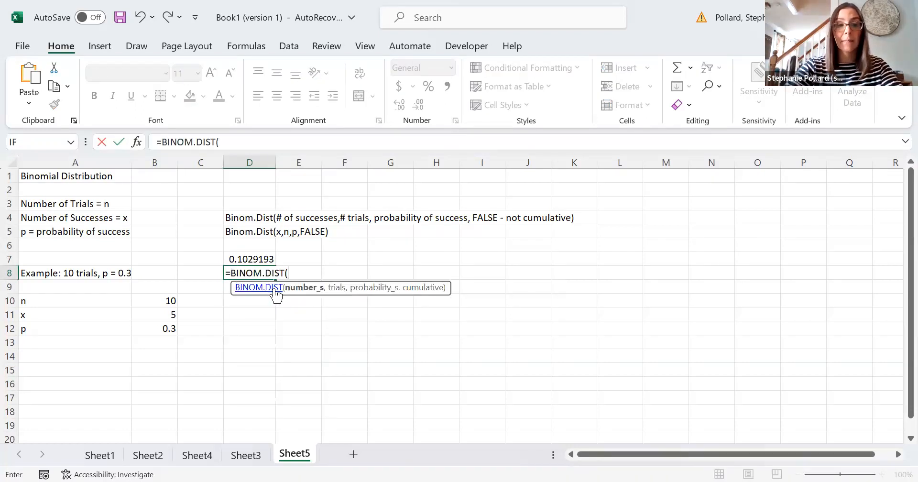
pyautogui.click(170, 314)
pyautogui.write(',')
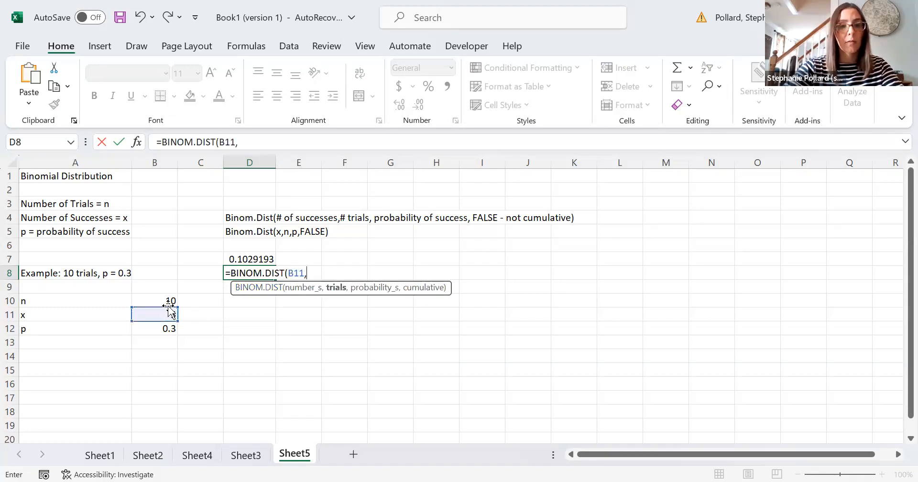
pyautogui.click(168, 301)
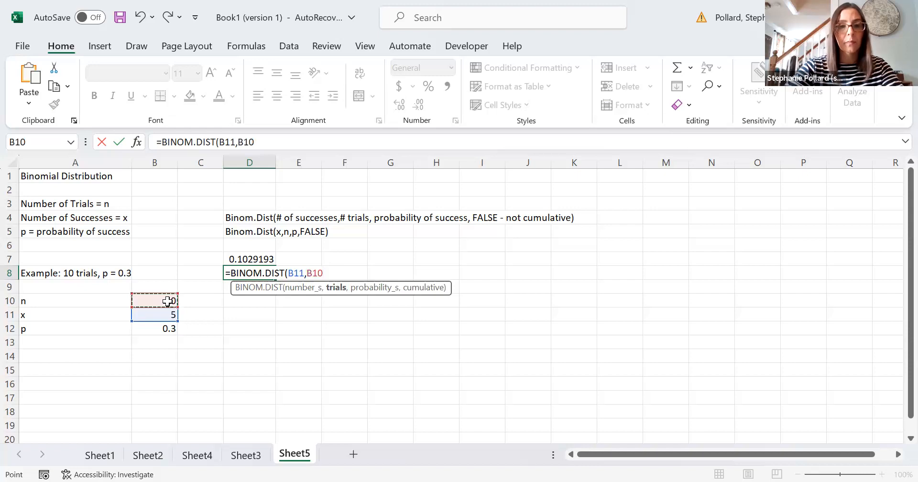
pyautogui.write(',')
pyautogui.click(159, 327)
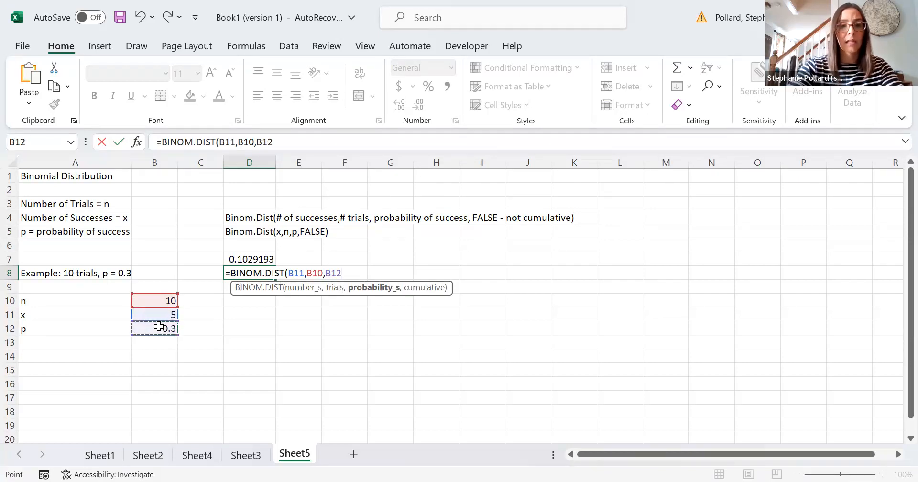
pyautogui.write(',FASLE')
pyautogui.press('BackSpace')
pyautogui.press('BackSpace')
pyautogui.press('BackSpace')
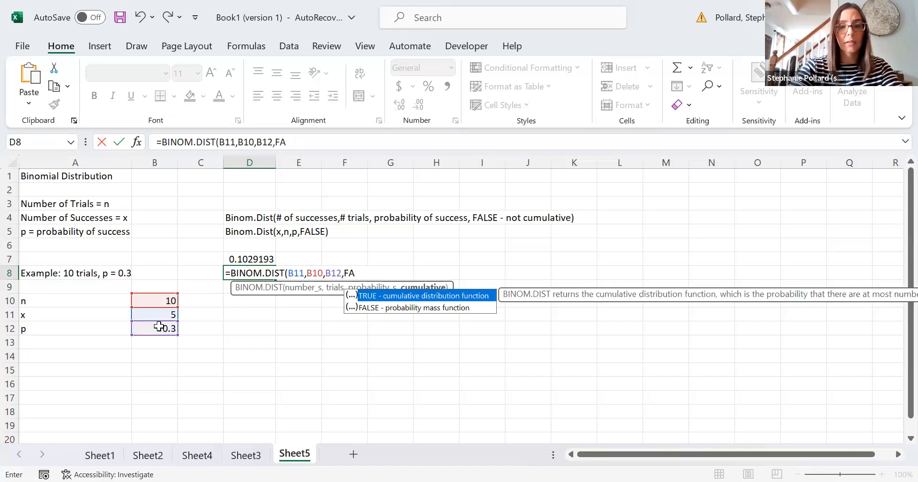
pyautogui.write('LSE')
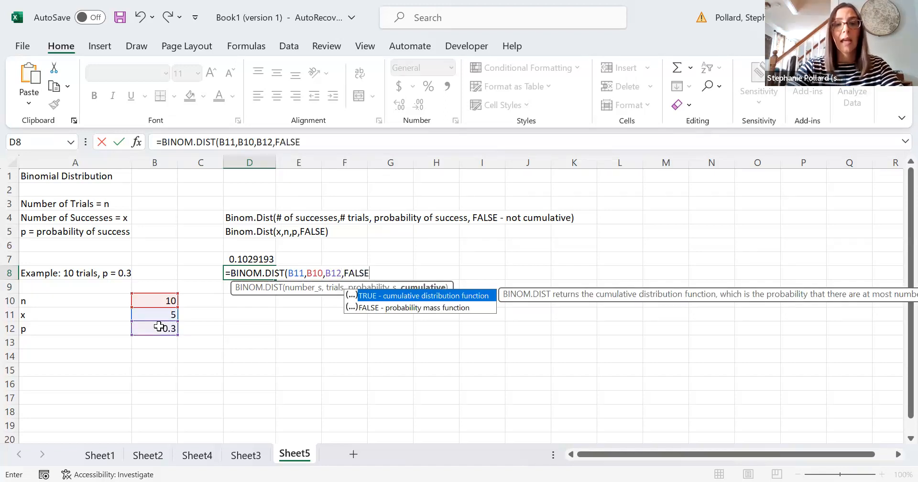
pyautogui.press('Return')
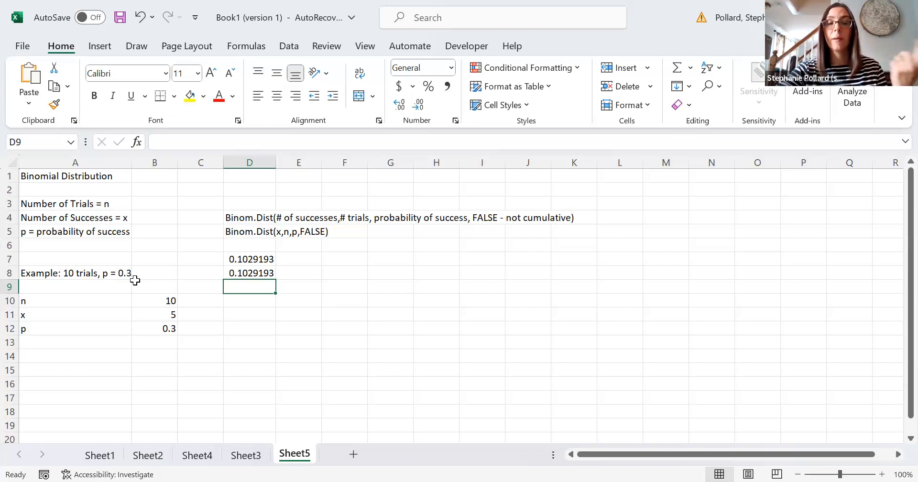
# Try 0 and 1 in turn as the number of successes in B11 to recalculate the probability
pyautogui.click(164, 316)
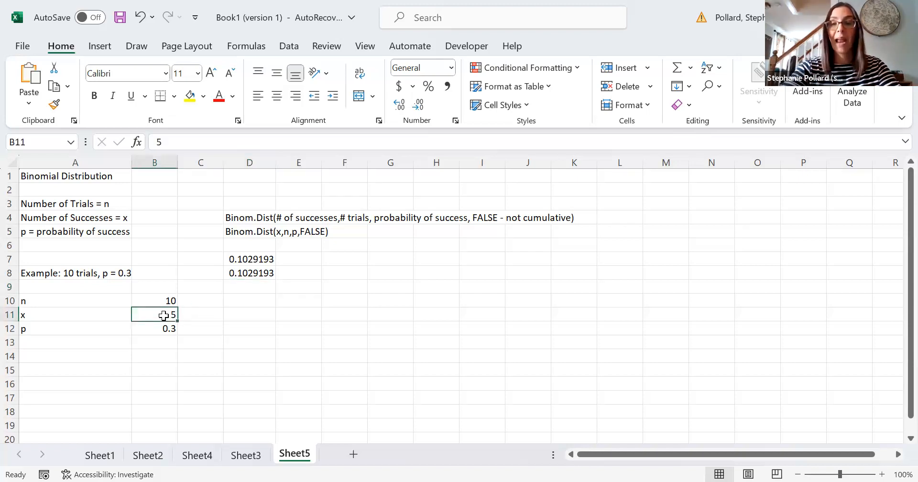
pyautogui.write('0')
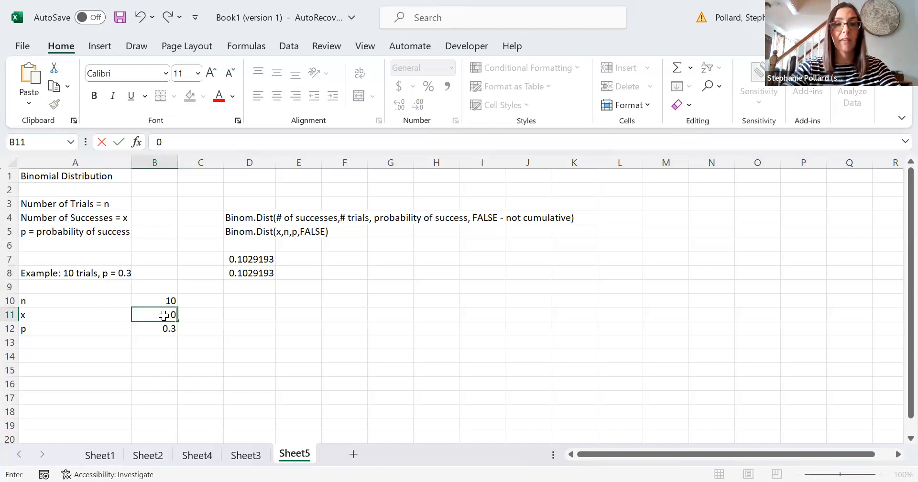
pyautogui.press('Return')
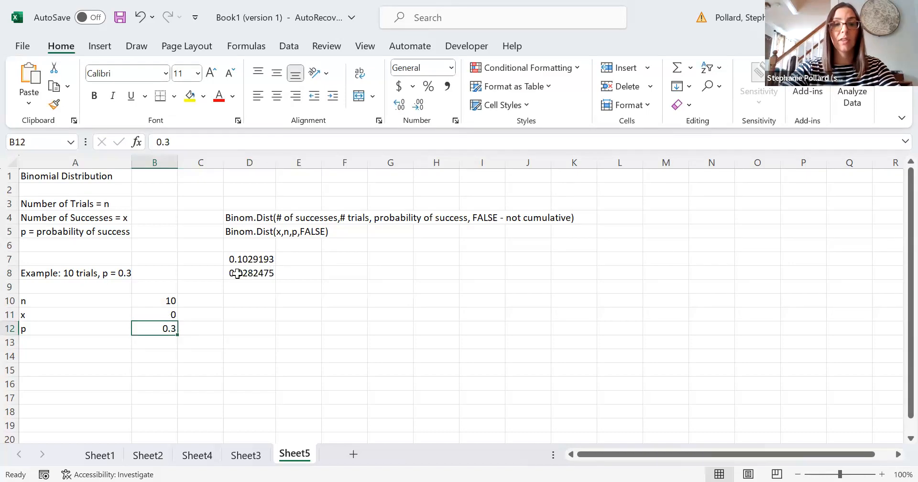
pyautogui.click(168, 317)
pyautogui.write('1')
pyautogui.press('Return')
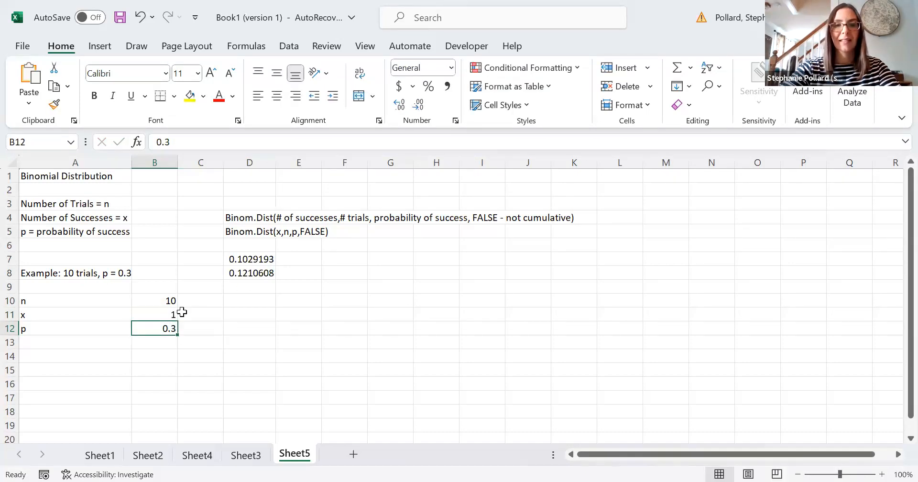
# Set the number of successes in cell B11 to 2
pyautogui.click(169, 314)
pyautogui.write('2')
pyautogui.press('Return')
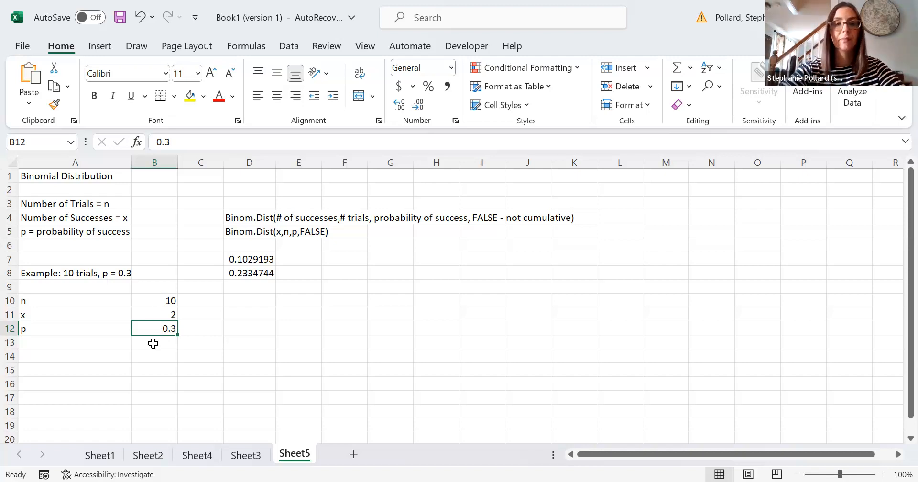
# Enter the function name "Binom.Dist.Range" as text in cell I7
pyautogui.click(465, 258)
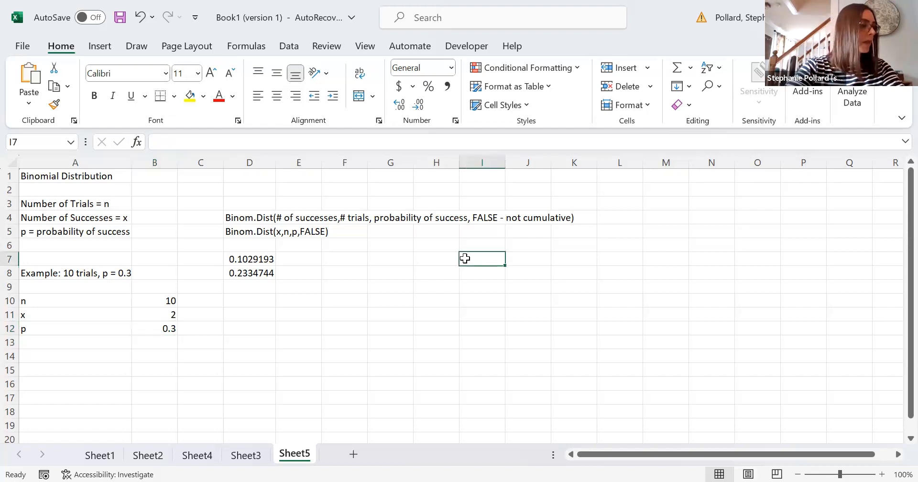
pyautogui.write('Bonim')
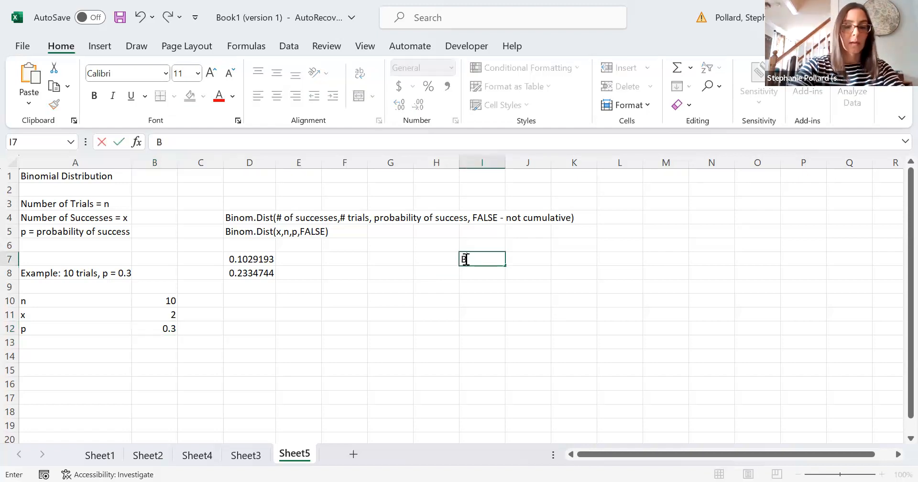
pyautogui.press('BackSpace')
pyautogui.press('BackSpace')
pyautogui.press('BackSpace')
pyautogui.press('BackSpace')
pyautogui.write('inom.')
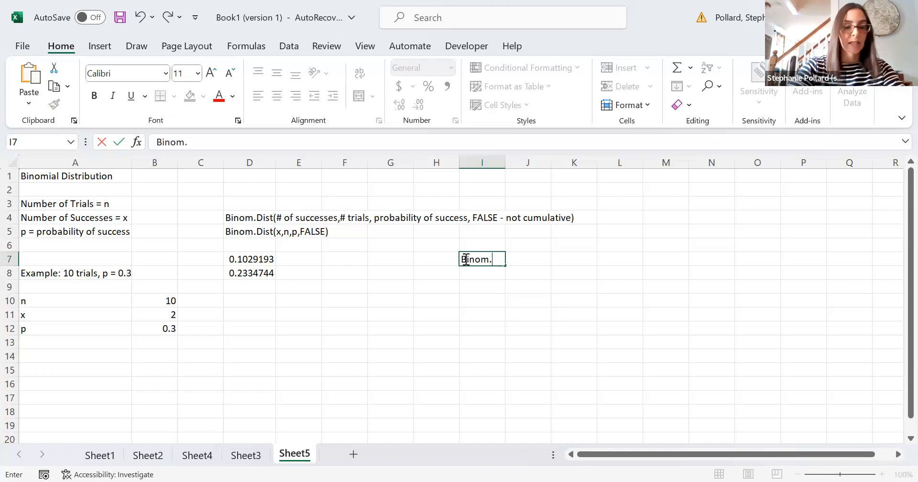
pyautogui.write('Dist.Range')
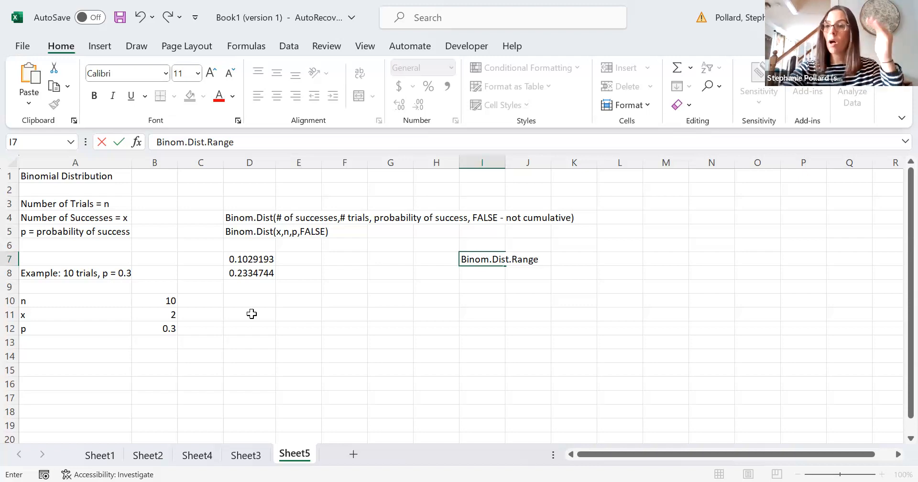
pyautogui.click(252, 272)
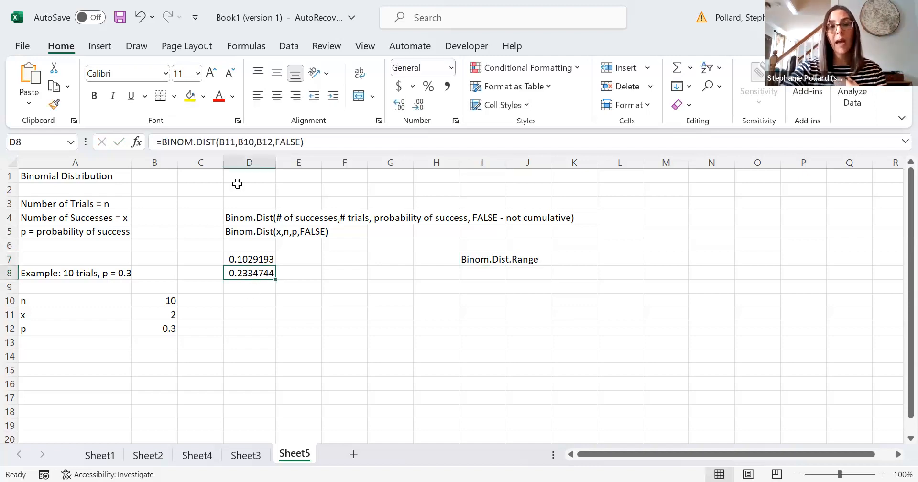
# Extend the note in cell I7 with its arguments so it reads "Binom.Dist.Range(n,p,x1,x2)"
pyautogui.click(491, 275)
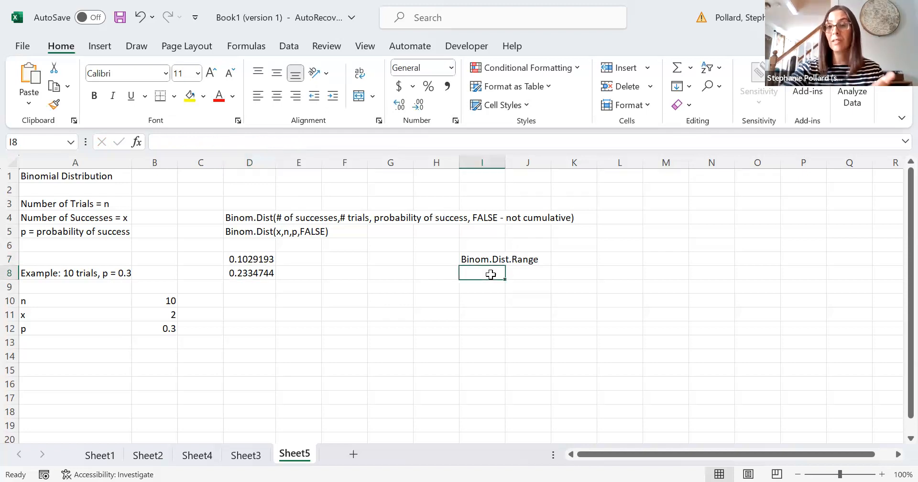
pyautogui.click(483, 259)
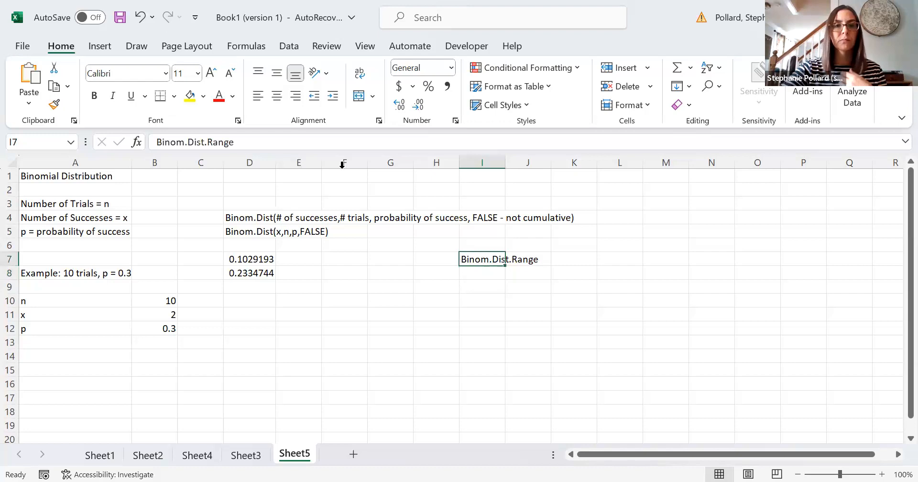
pyautogui.click(308, 145)
pyautogui.write('(')
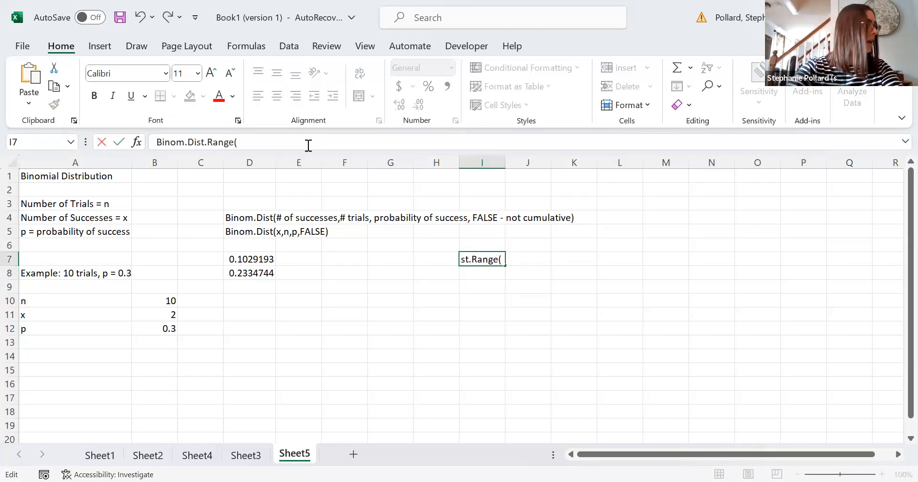
pyautogui.write('n')
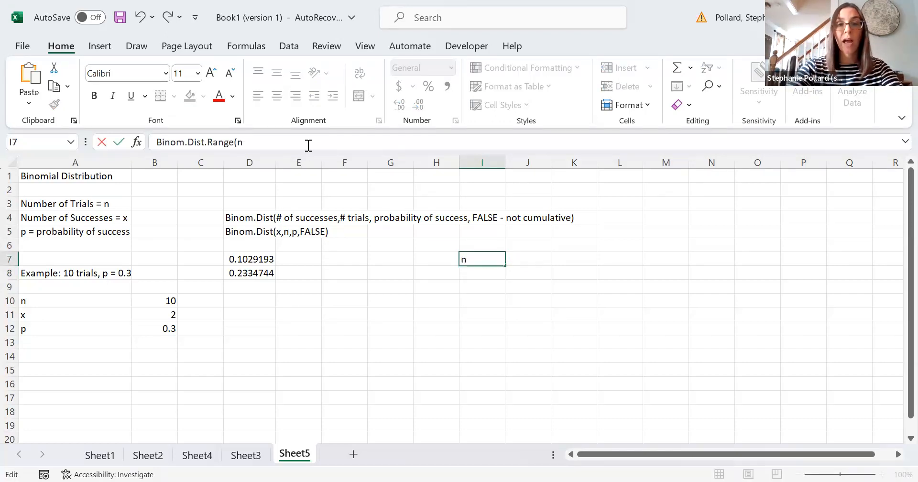
pyautogui.write(',')
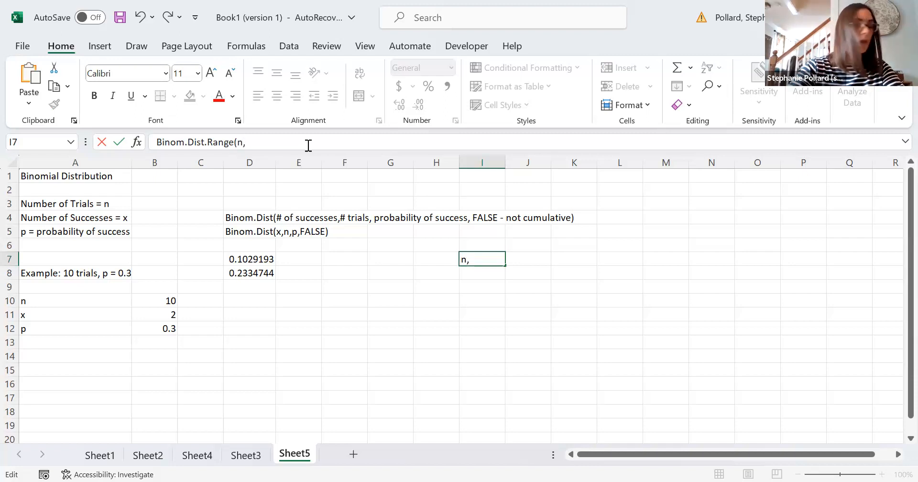
pyautogui.write('p')
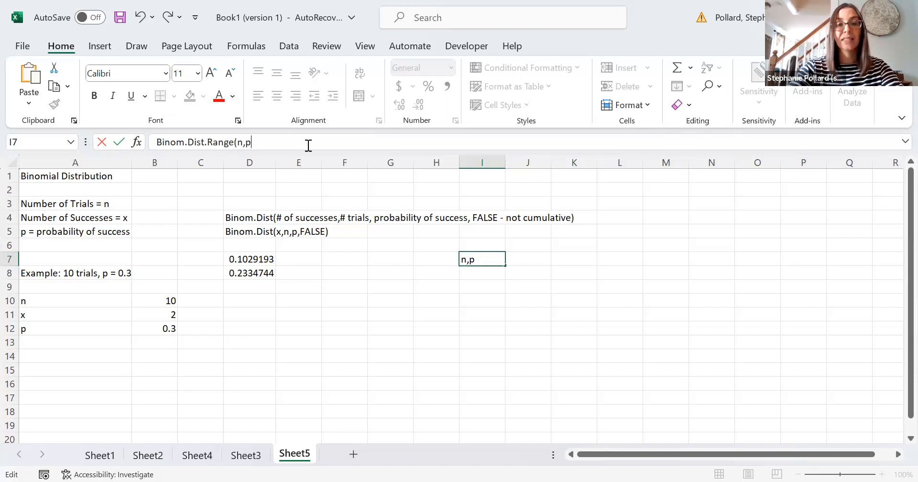
pyautogui.write(',x1,x2)')
pyautogui.press('Return')
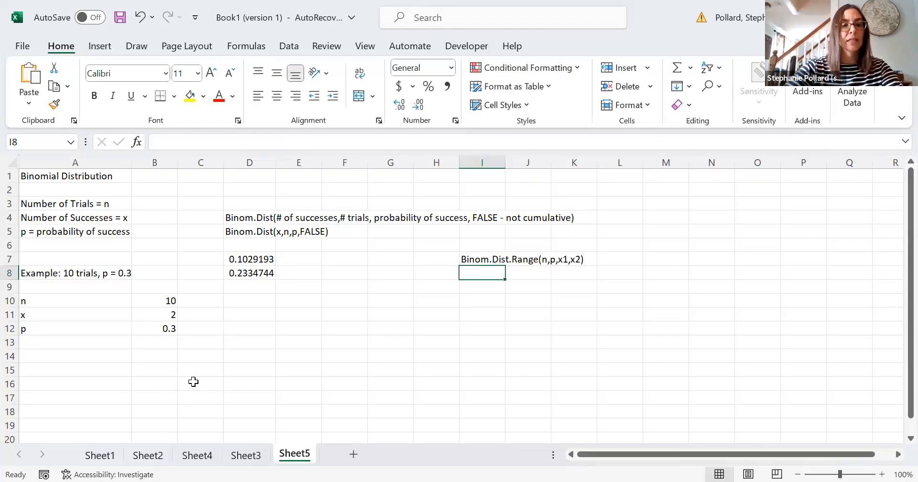
# Enter the range limits for the number of successes, 1 in cell B14 and 5 in B15
pyautogui.click(150, 357)
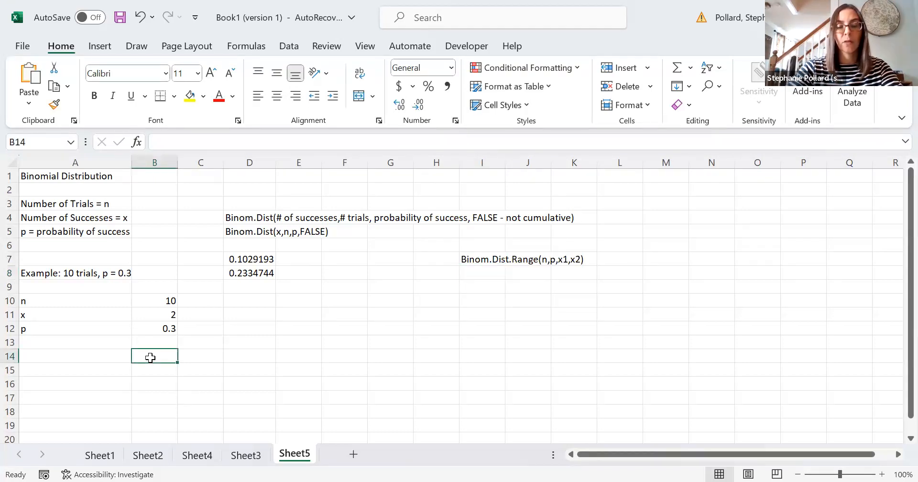
pyautogui.write('1')
pyautogui.press('Return')
pyautogui.write('5')
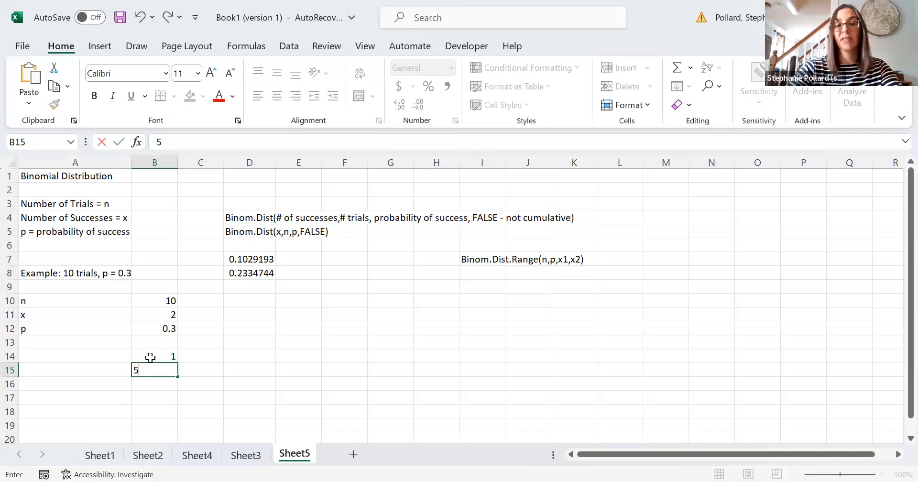
pyautogui.press('Return')
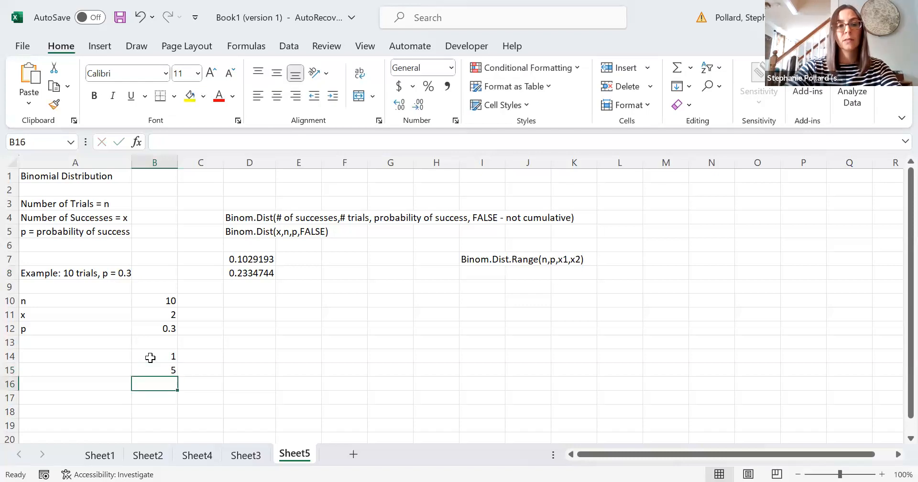
# Enter the formula =BINOM.DIST.RANGE(10,0.3,1,5) in cell I8, below the Binom.Dist.Range note
pyautogui.click(480, 276)
pyautogui.write('=')
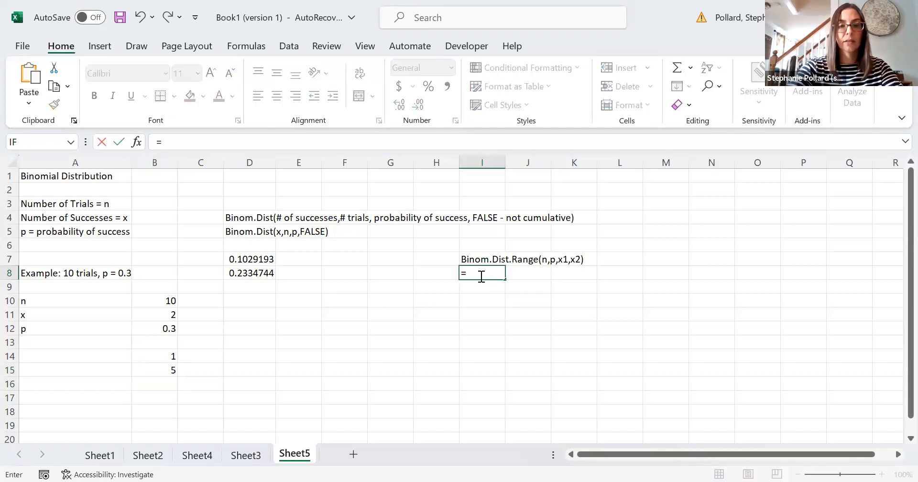
pyautogui.write('binom')
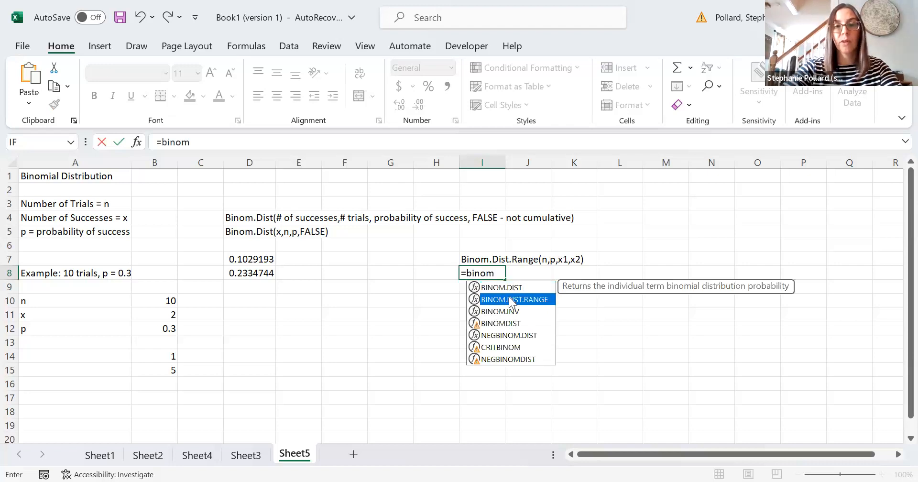
pyautogui.doubleClick(508, 299)
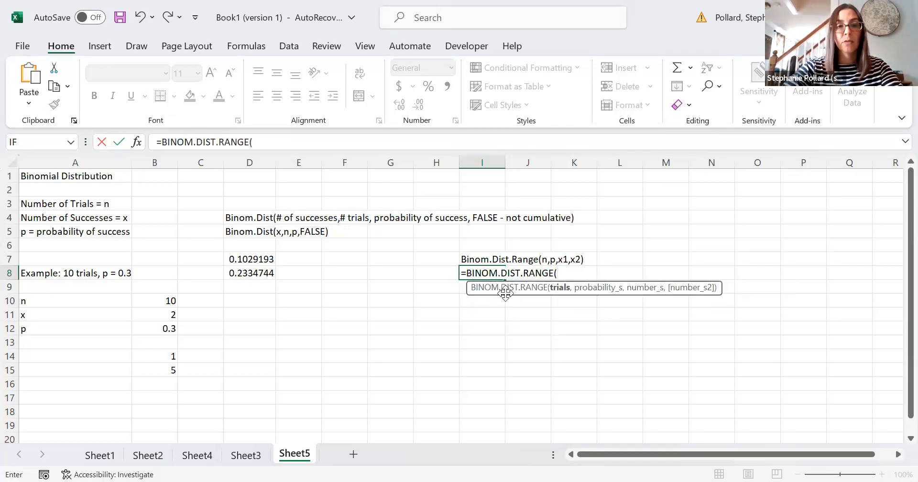
pyautogui.write('10')
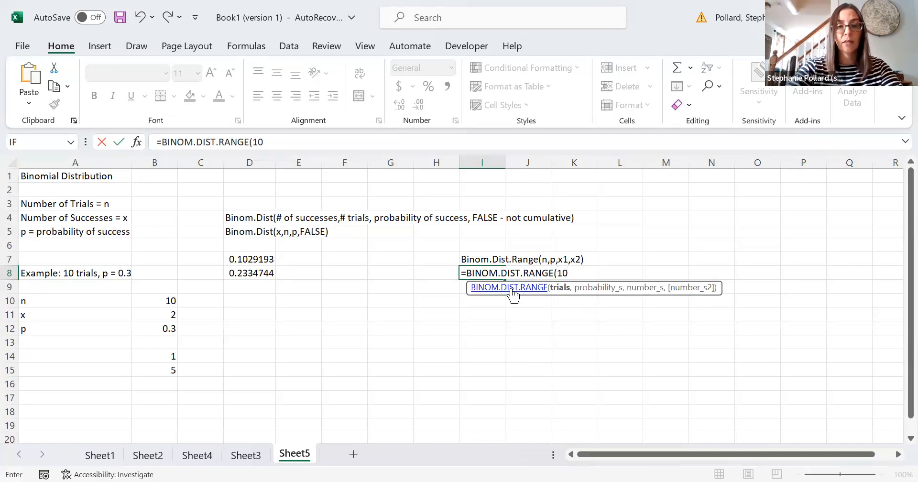
pyautogui.write(',0.')
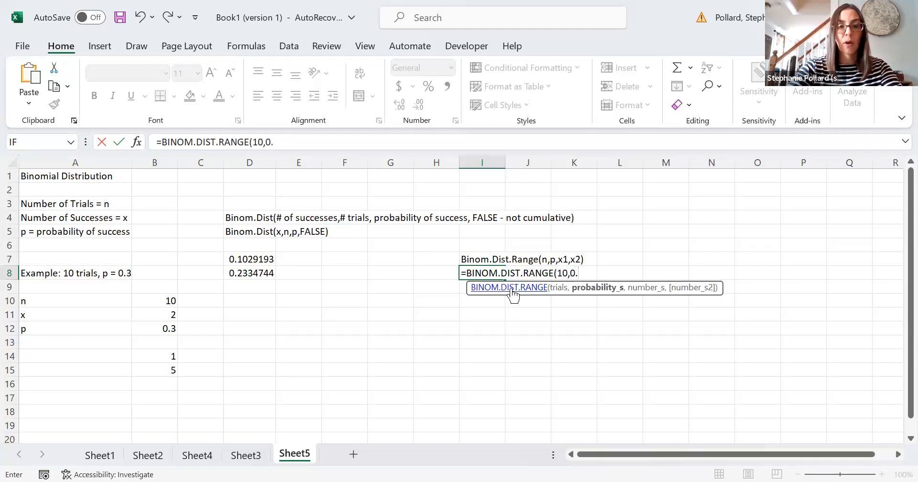
pyautogui.write('3,')
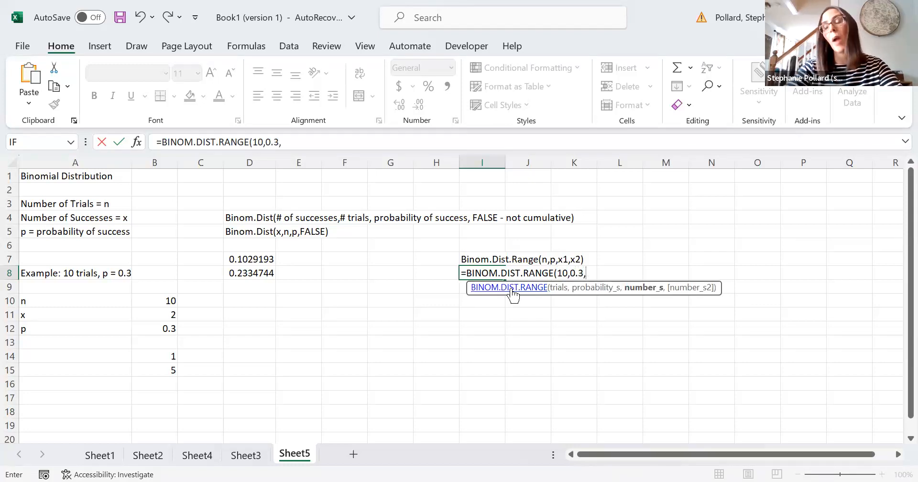
pyautogui.write('1,5')
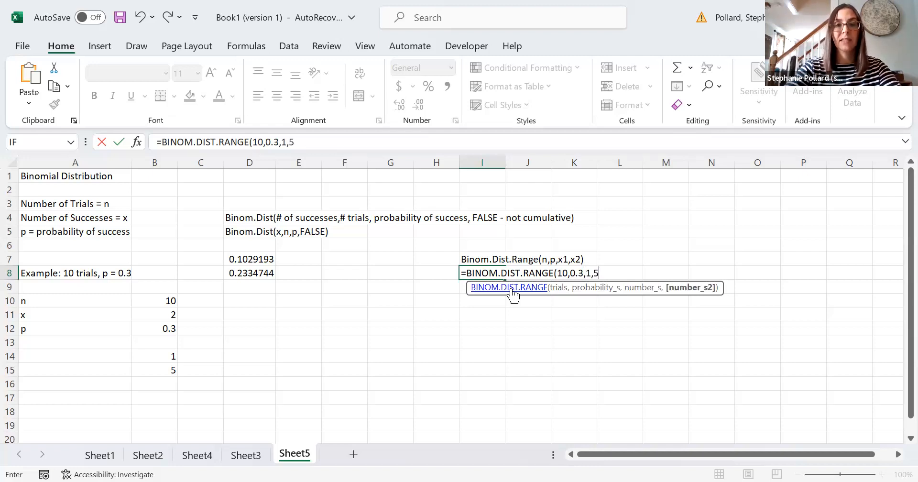
pyautogui.write(')')
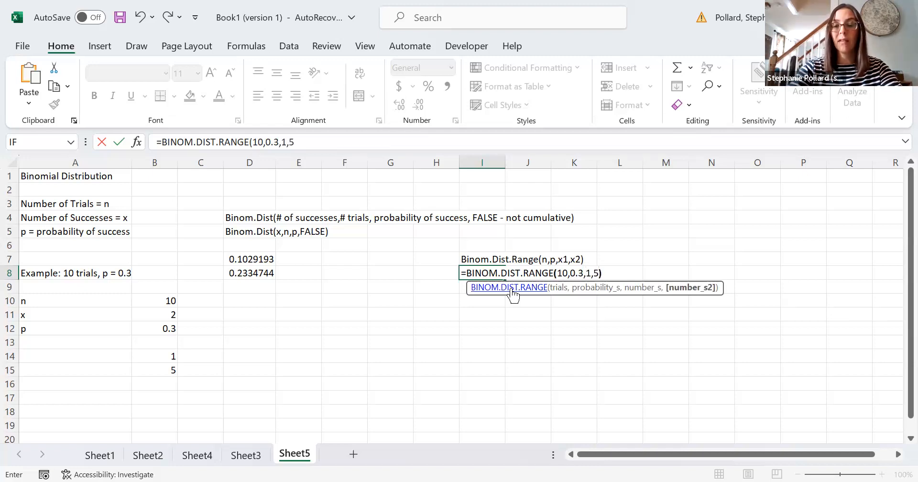
pyautogui.press('Return')
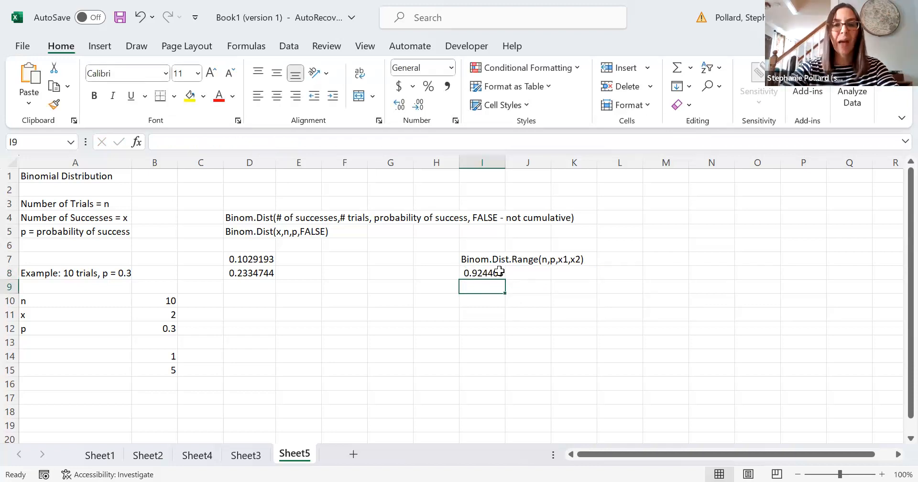
pyautogui.click(498, 270)
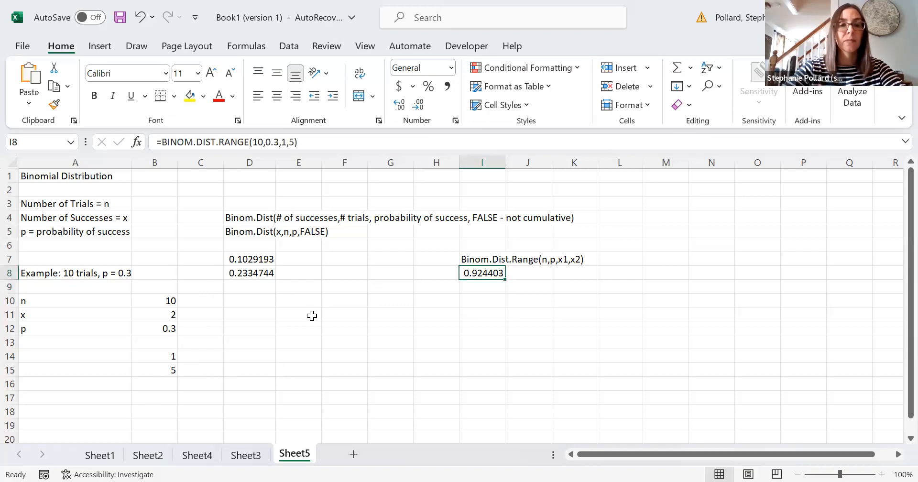
# Clear the example values for n, x and p in cells B10 to B12 and the range limits in B14 and B15
pyautogui.click(252, 302)
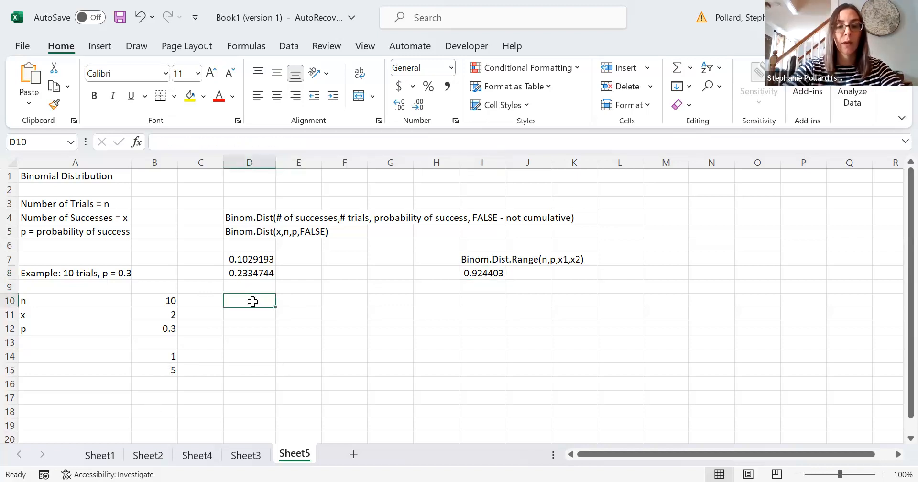
pyautogui.doubleClick(170, 302)
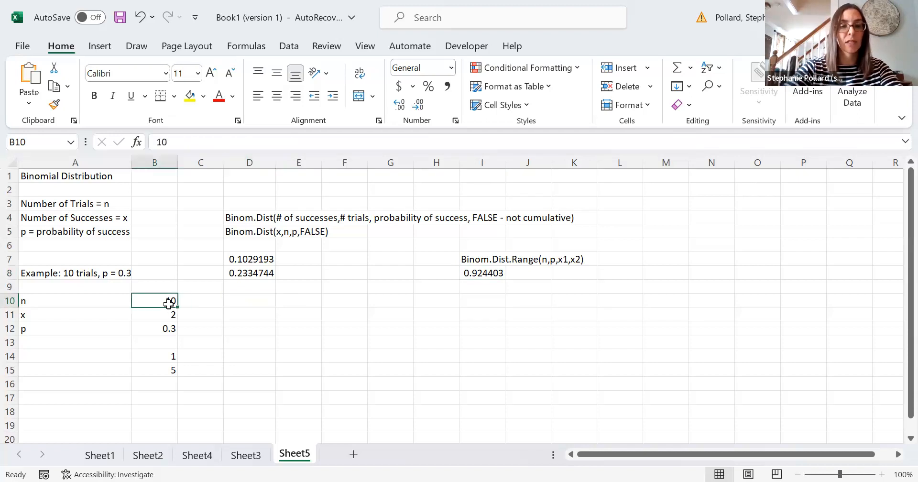
pyautogui.press('BackSpace')
pyautogui.press('BackSpace')
pyautogui.press('Return')
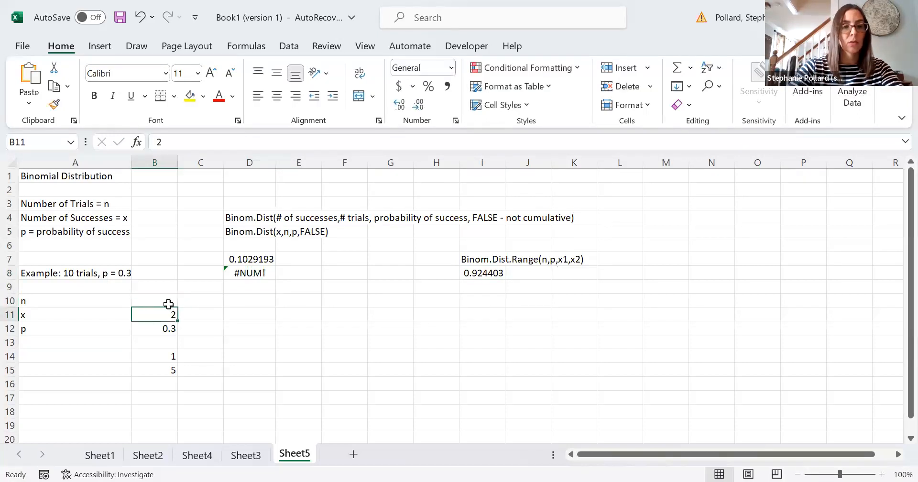
pyautogui.press('Right')
pyautogui.press('Left')
pyautogui.press('BackSpace')
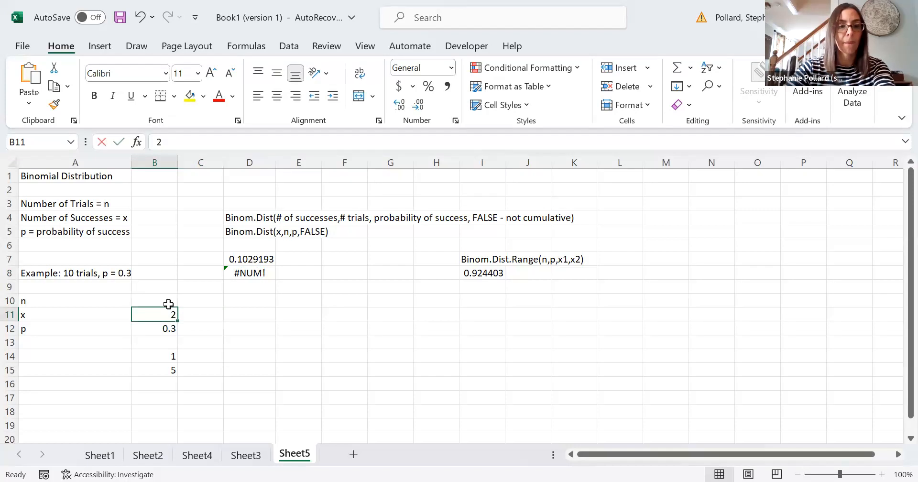
pyautogui.press('Return')
pyautogui.press('BackSpace')
pyautogui.press('Down')
pyautogui.press('BackSpace')
pyautogui.press('Down')
pyautogui.press('BackSpace')
pyautogui.press('Up')
pyautogui.press('Up')
pyautogui.press('Left')
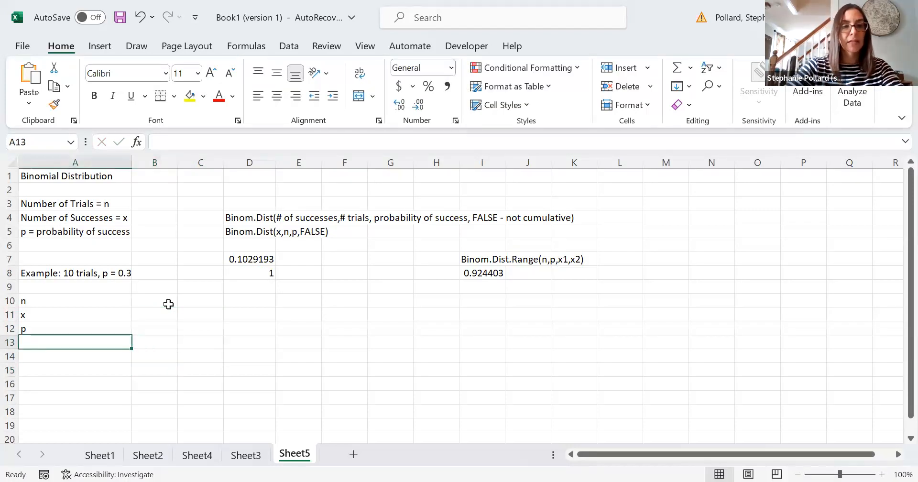
# Enter the notes for a second example, "2 trials, 0.4=p" in cell A14 and "x=0, 1, 2" in A15
pyautogui.press('Down')
pyautogui.write('3')
pyautogui.write(' tri')
pyautogui.press('BackSpace')
pyautogui.press('BackSpace')
pyautogui.press('BackSpace')
pyautogui.press('BackSpace')
pyautogui.press('BackSpace')
pyautogui.write('2 trials, 0.4')
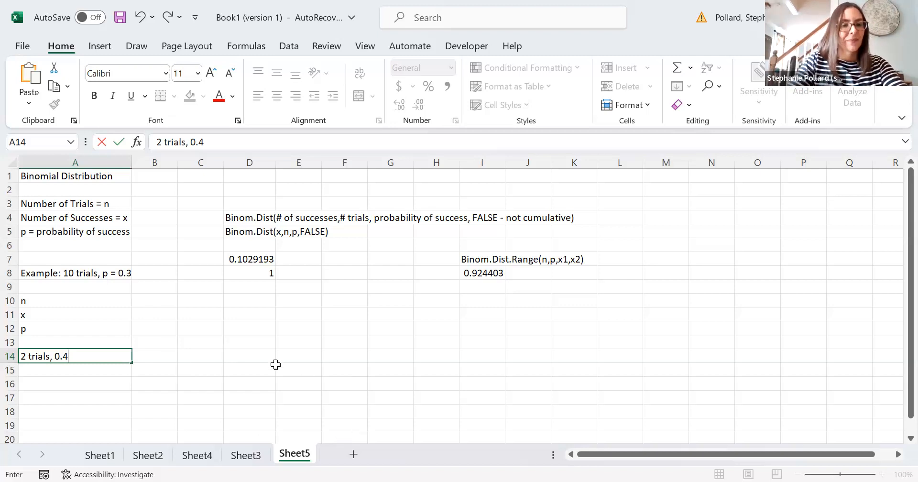
pyautogui.write('=')
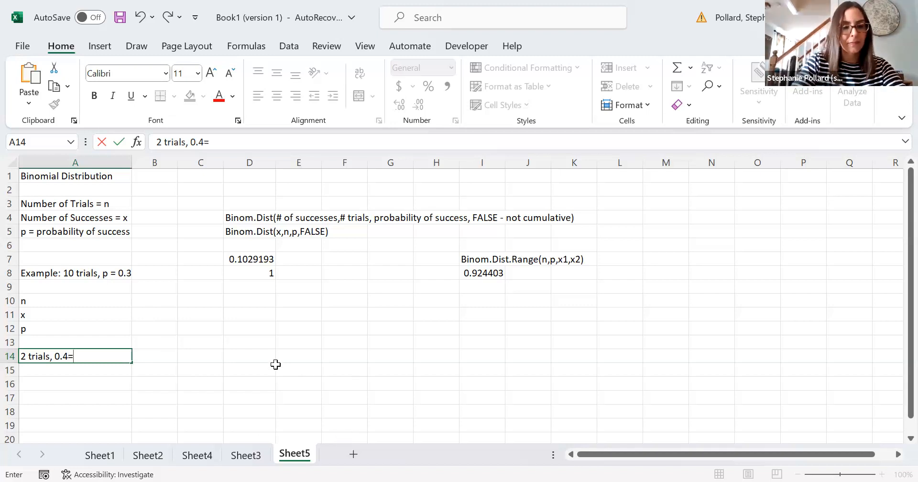
pyautogui.write('p,')
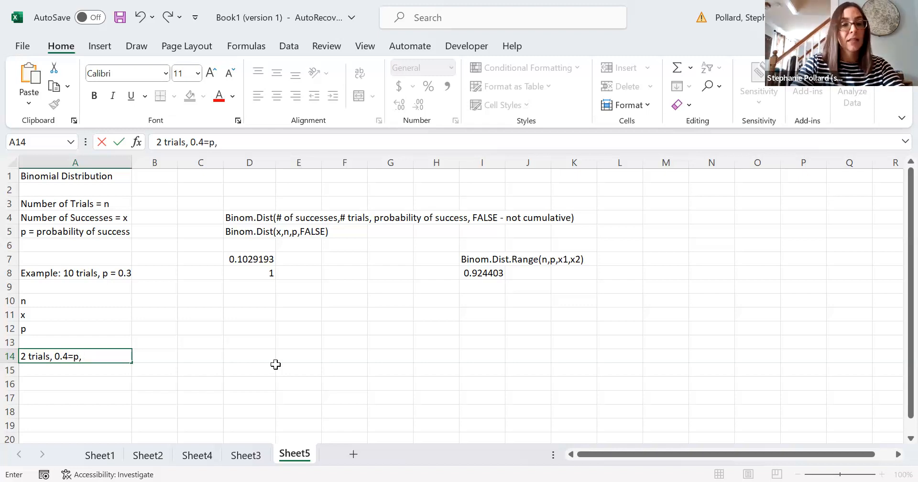
pyautogui.press('BackSpace')
pyautogui.press('Return')
pyautogui.write('x=')
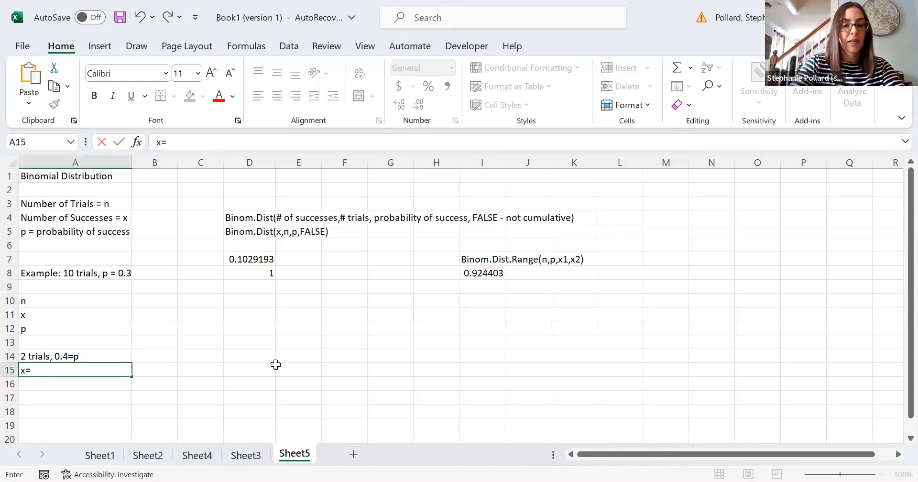
pyautogui.write('0, 1, 2')
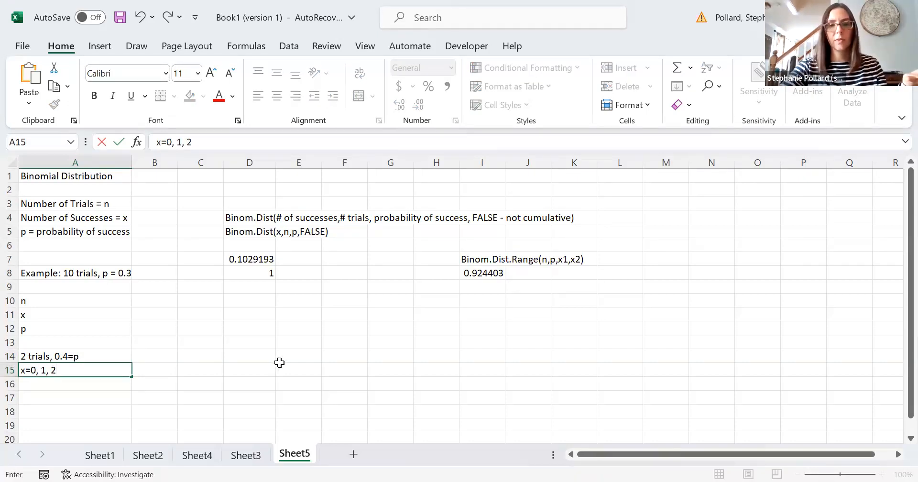
# Enter the formula =BINOM.DIST(0,2,0.4,FALSE) in cell D14 for the probability of zero successes
pyautogui.click(260, 361)
pyautogui.write('=')
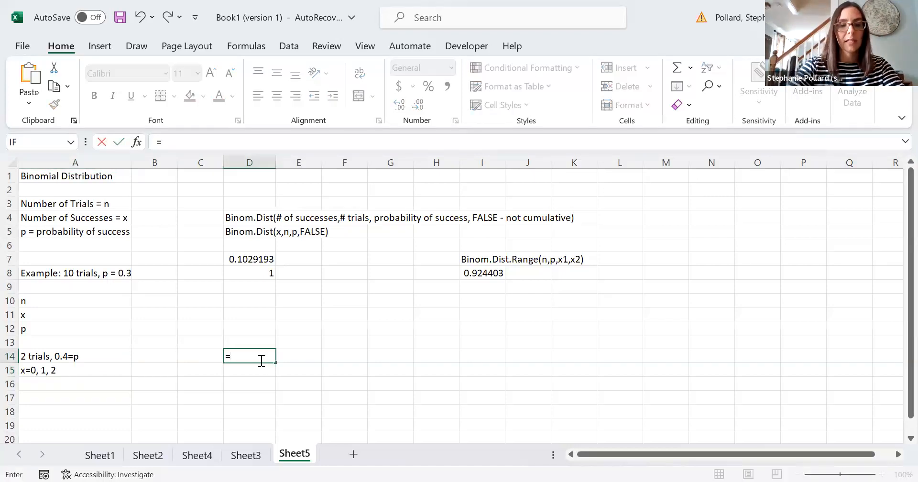
pyautogui.write('binom')
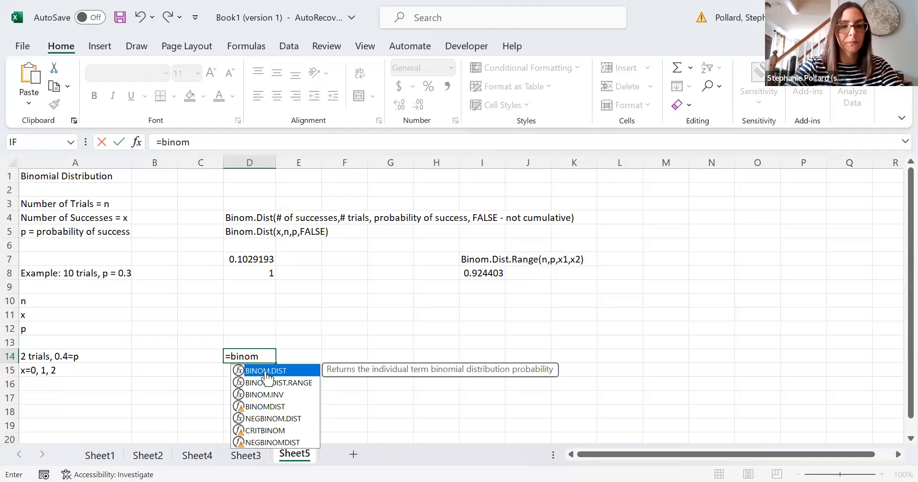
pyautogui.doubleClick(266, 372)
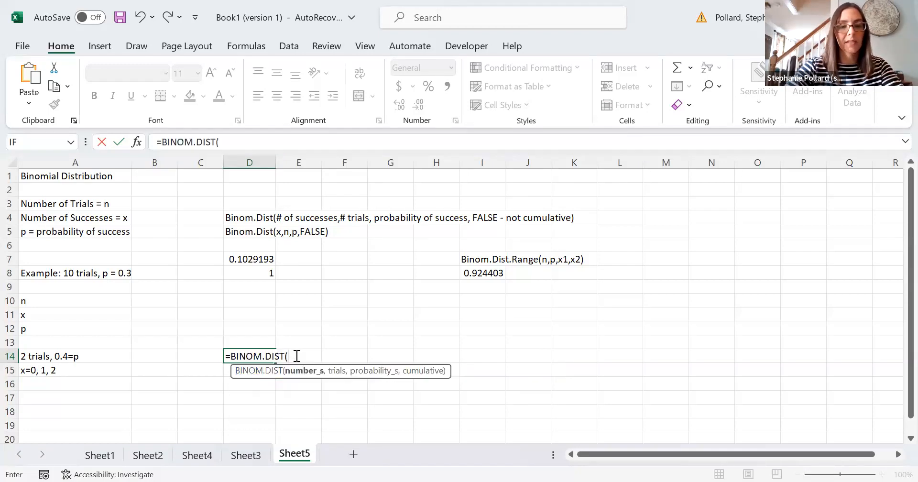
pyautogui.write('0,')
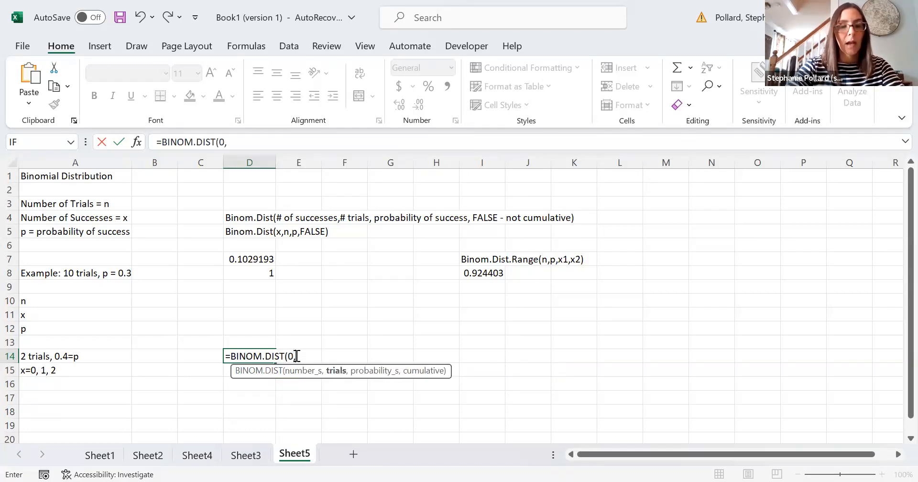
pyautogui.write('2')
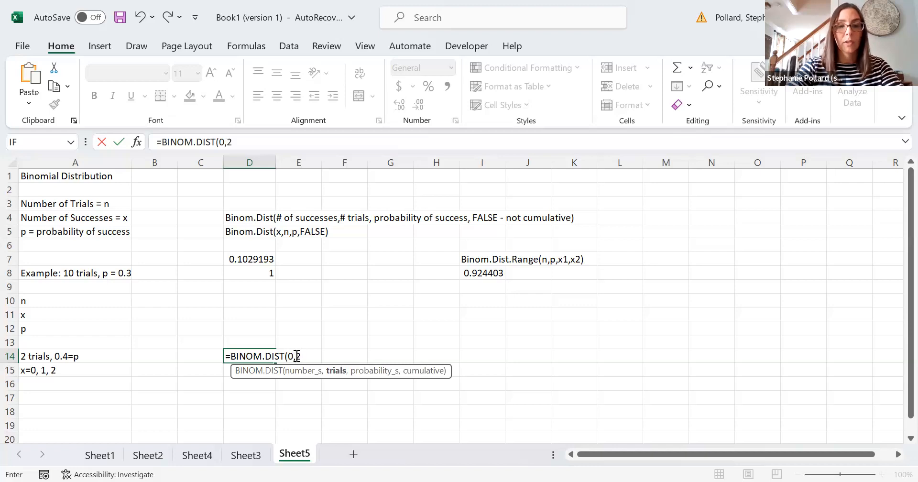
pyautogui.write(',0.4')
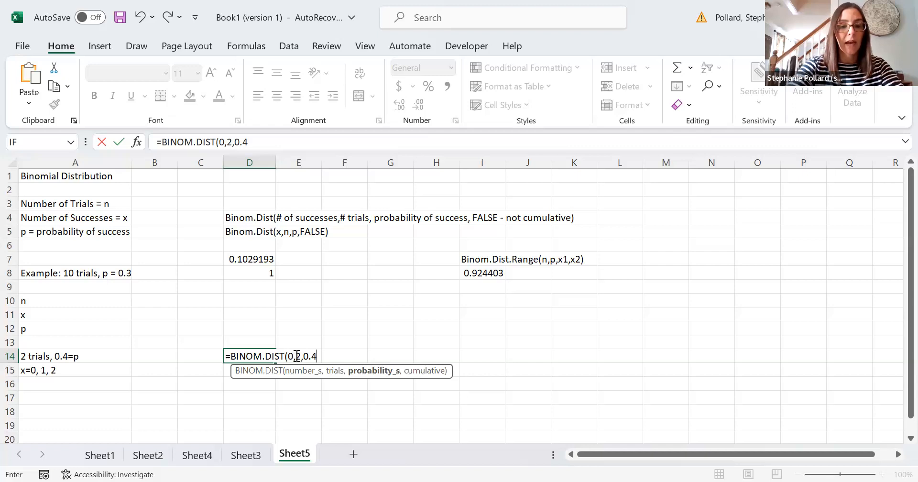
pyautogui.write(',FALSE')
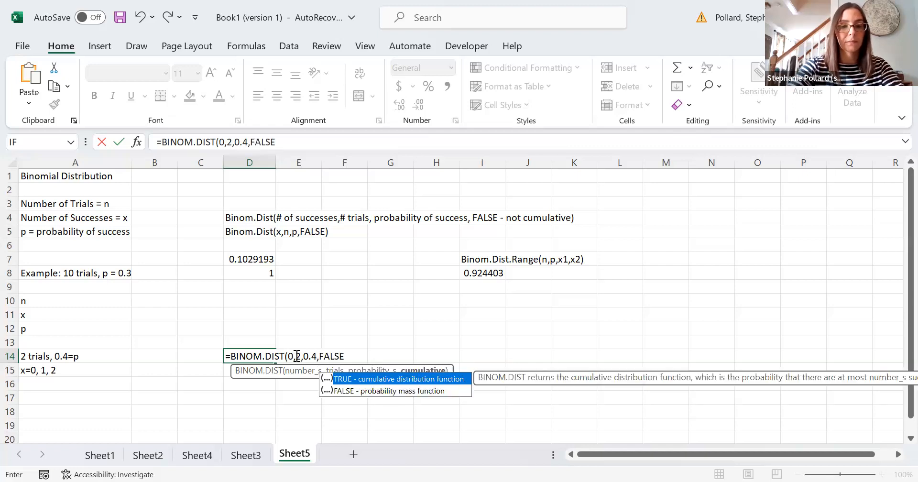
pyautogui.press('Return')
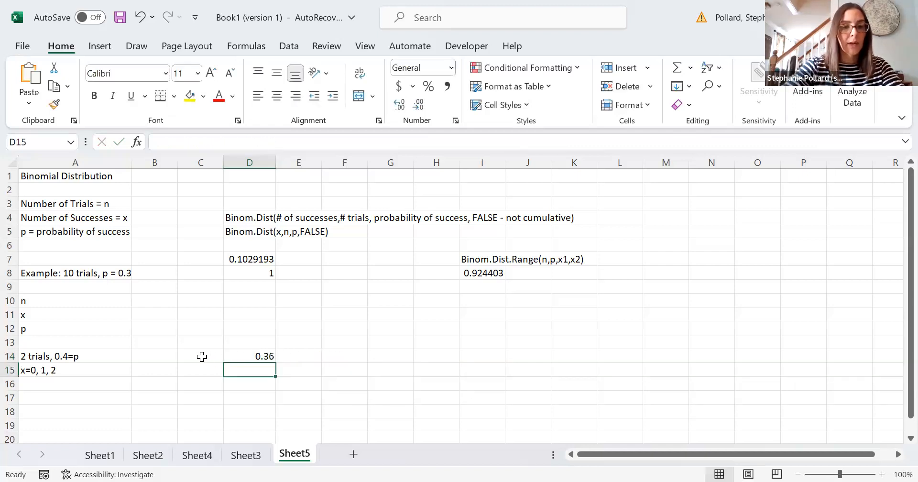
pyautogui.click(202, 357)
pyautogui.write('x=')
pyautogui.press('Return')
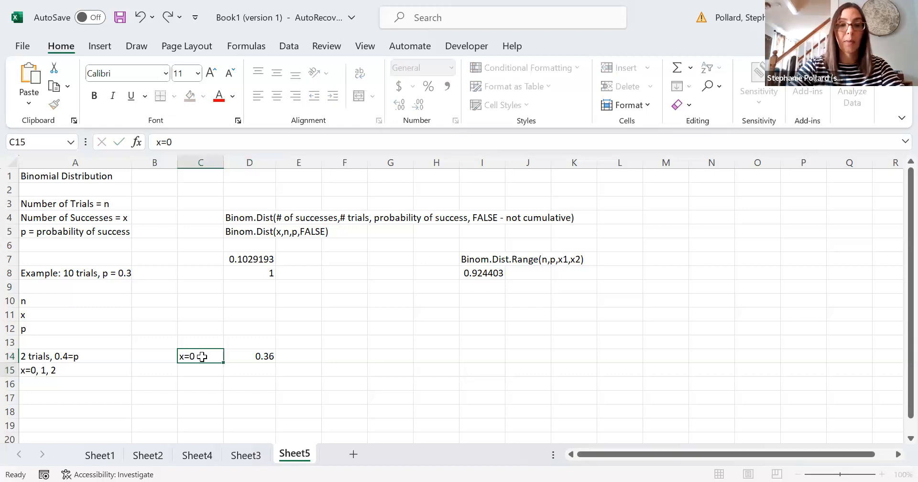
# Label the probability rows with "P(0)" in cell C14 and "P(1)" in cell C15
pyautogui.click(203, 357)
pyautogui.write('P(0)')
pyautogui.press('BackSpace')
pyautogui.write('0)')
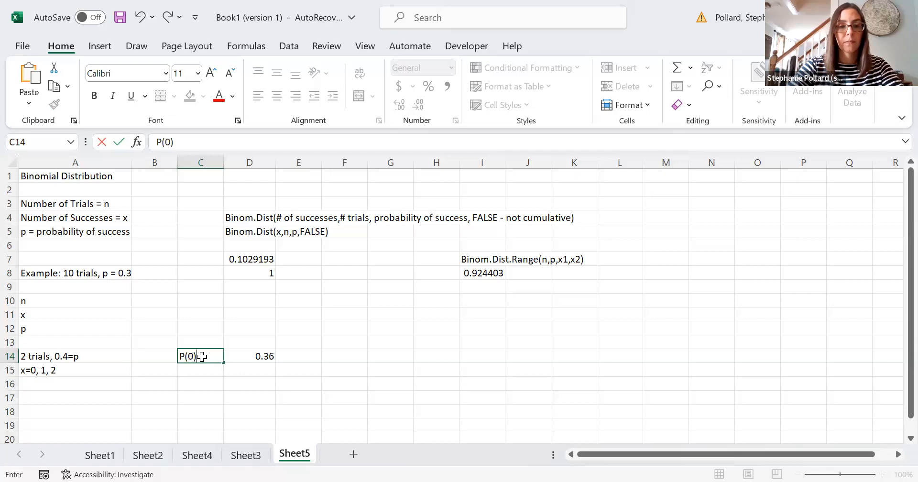
pyautogui.press('Return')
pyautogui.write('P(1)')
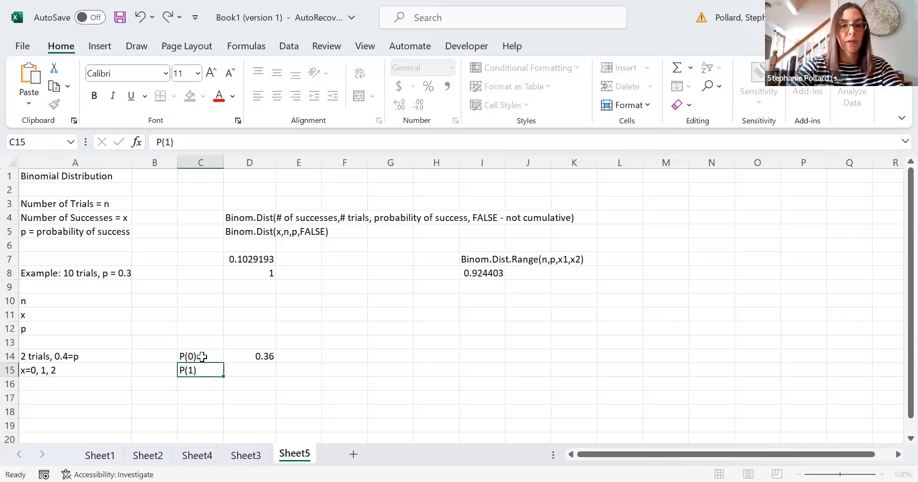
# Enter the formula =BINOM.DIST(1,2,0.4,FALSE) in cell D15 for the probability of one success
pyautogui.press('Right')
pyautogui.write('=')
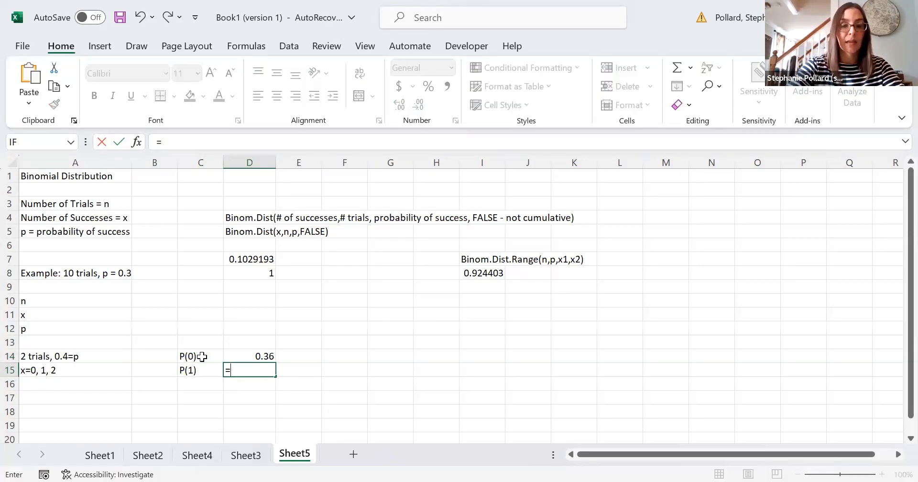
pyautogui.write('binom')
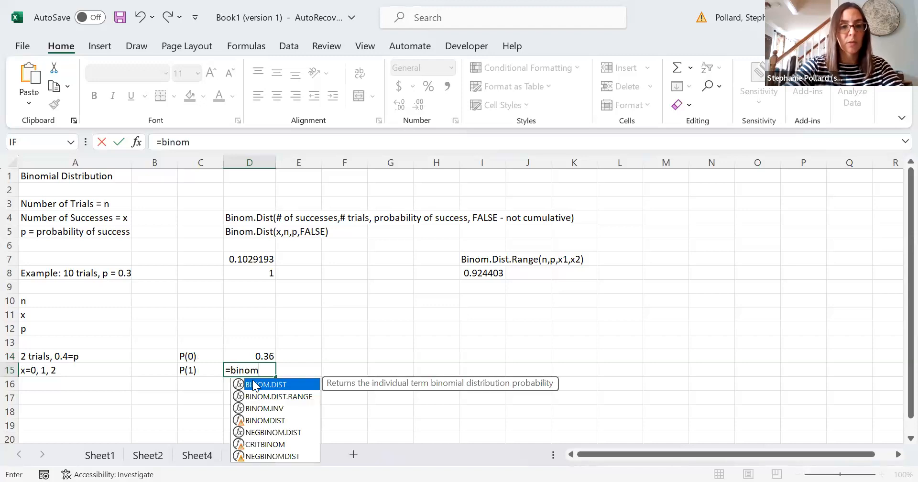
pyautogui.doubleClick(258, 386)
pyautogui.write('1,')
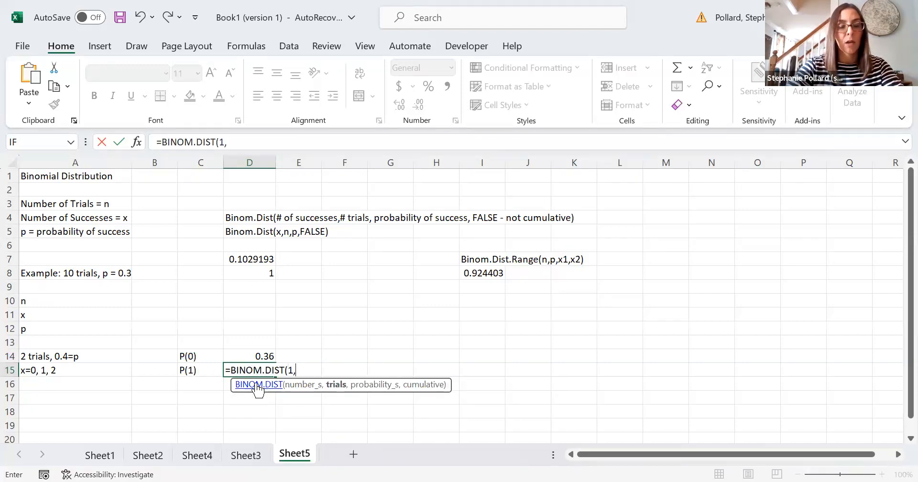
pyautogui.write('2,0.4')
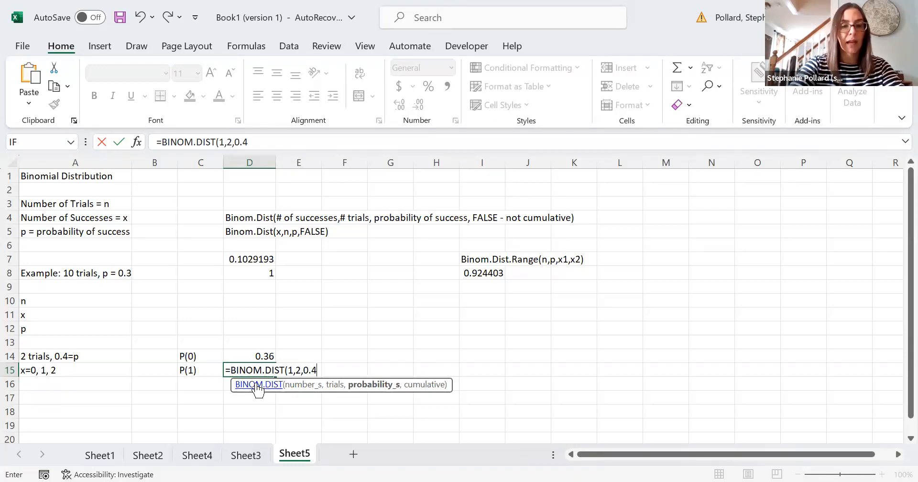
pyautogui.write(',FALSE')
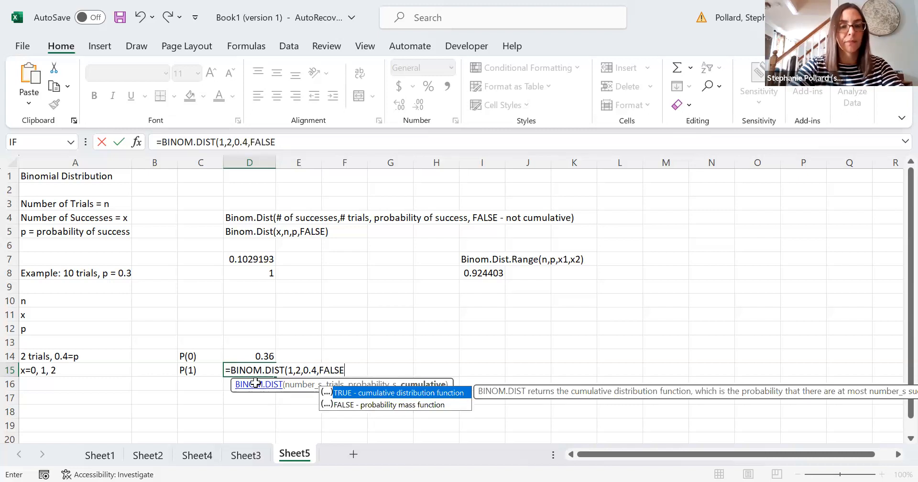
pyautogui.press('Return')
# Label cell C16 "P(2)" and begin a binomial formula beside it in D16
pyautogui.click(197, 384)
pyautogui.write('P')
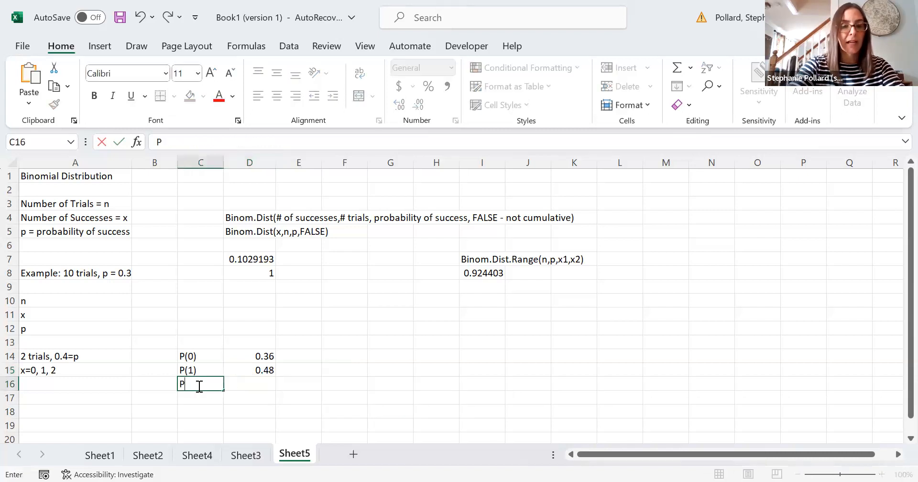
pyautogui.write('(2)')
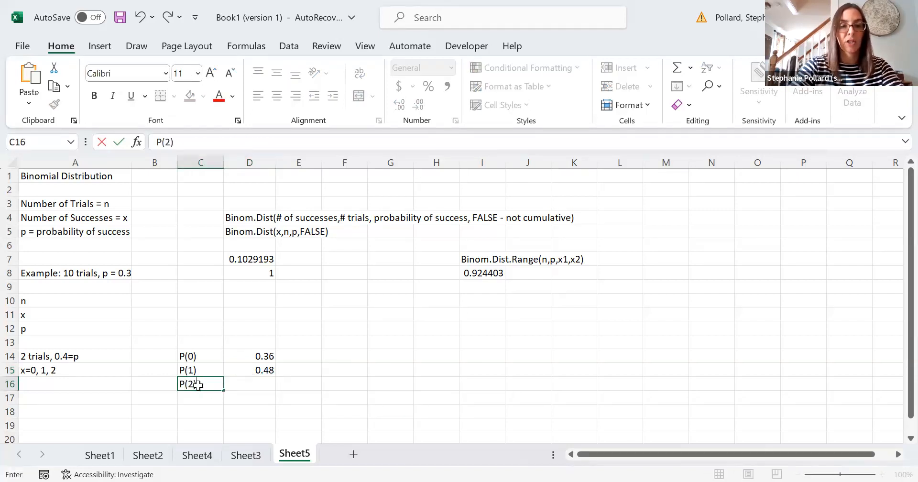
pyautogui.press('Tab')
pyautogui.write('=')
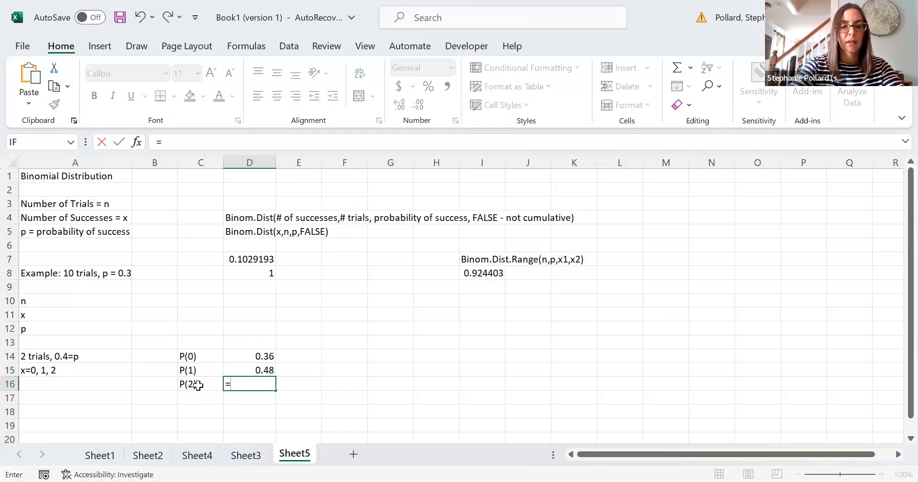
pyautogui.write('bin')
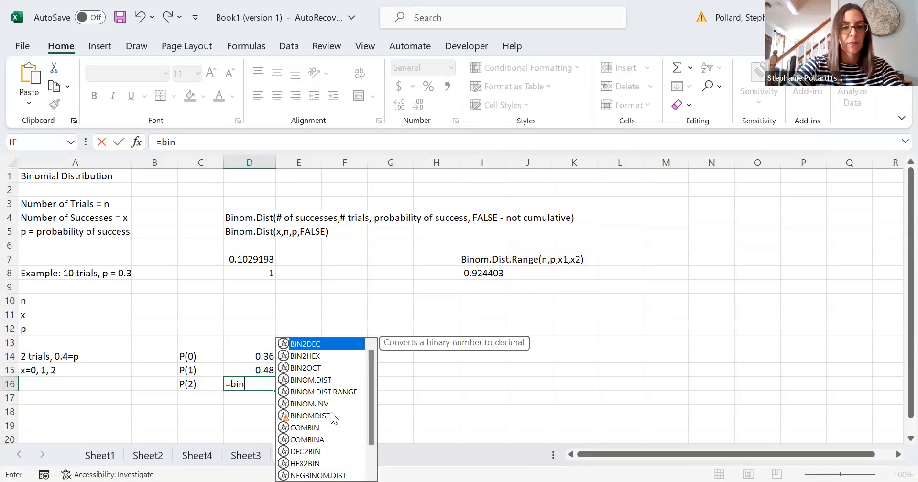
pyautogui.doubleClick(330, 414)
pyautogui.click(330, 414)
pyautogui.press('BackSpace')
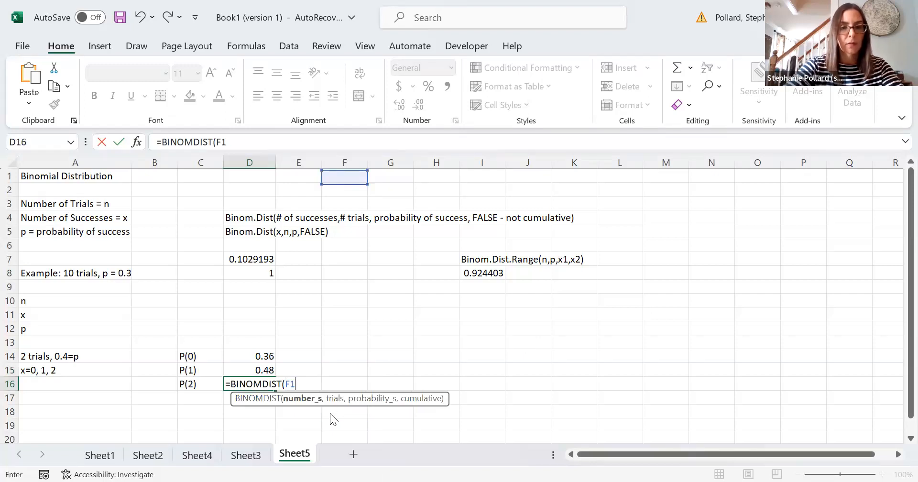
pyautogui.hotkey('ctrl', 'z')
pyautogui.write('im')
pyautogui.press('BackSpace')
pyautogui.press('BackSpace')
# Complete the formula in cell D16 as =BINOM.DIST(2,2,0.4,FALSE) for the probability of two successes
pyautogui.write('om')
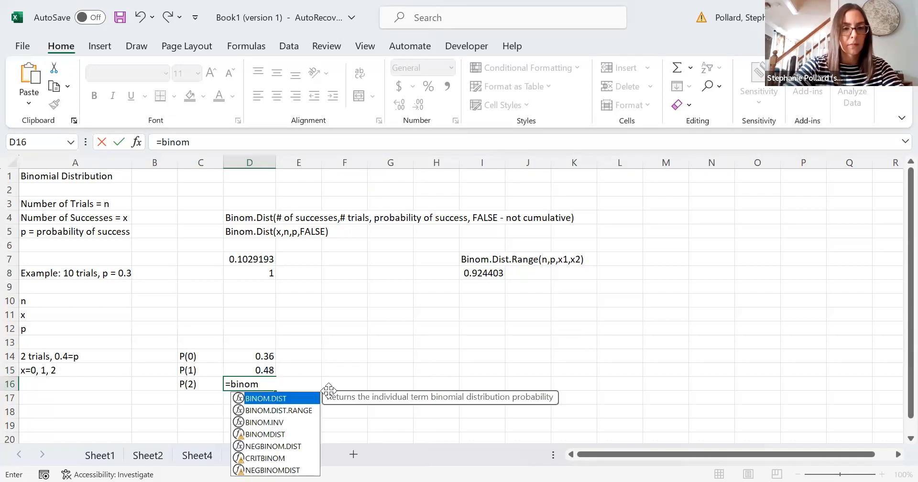
pyautogui.doubleClick(283, 399)
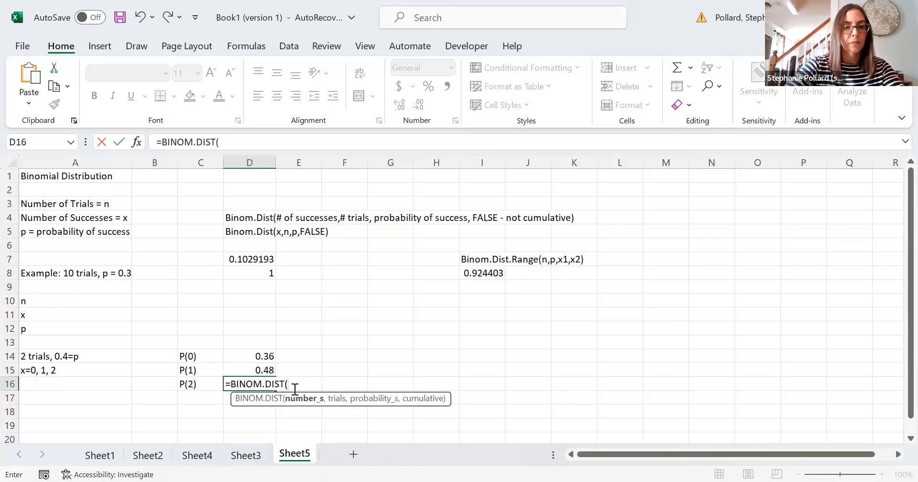
pyautogui.write('2,2,0.4')
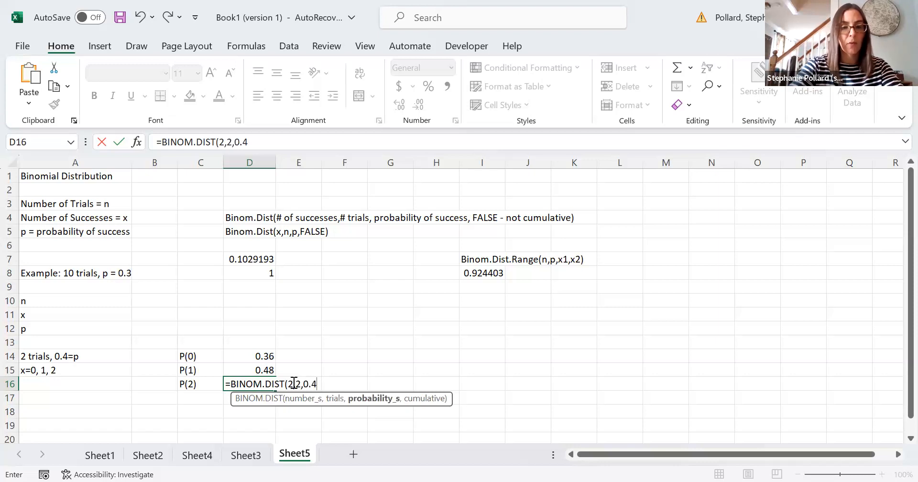
pyautogui.write(',FALSE')
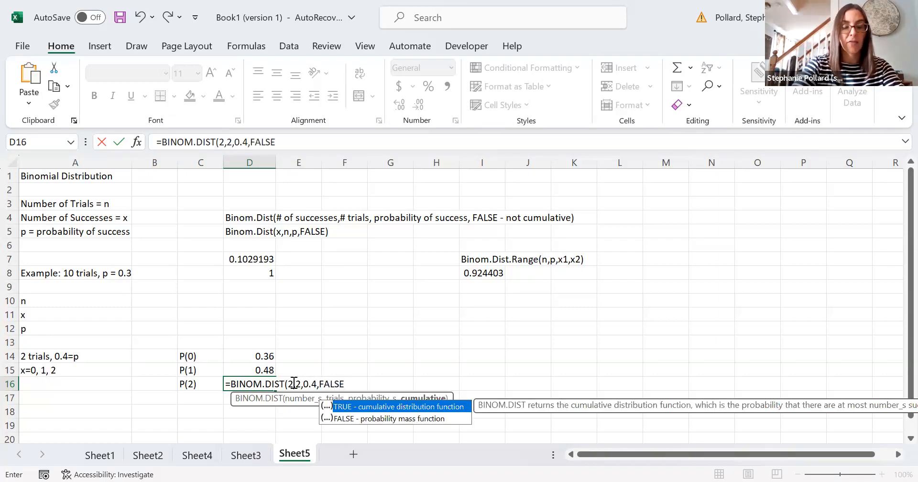
pyautogui.press('Return')
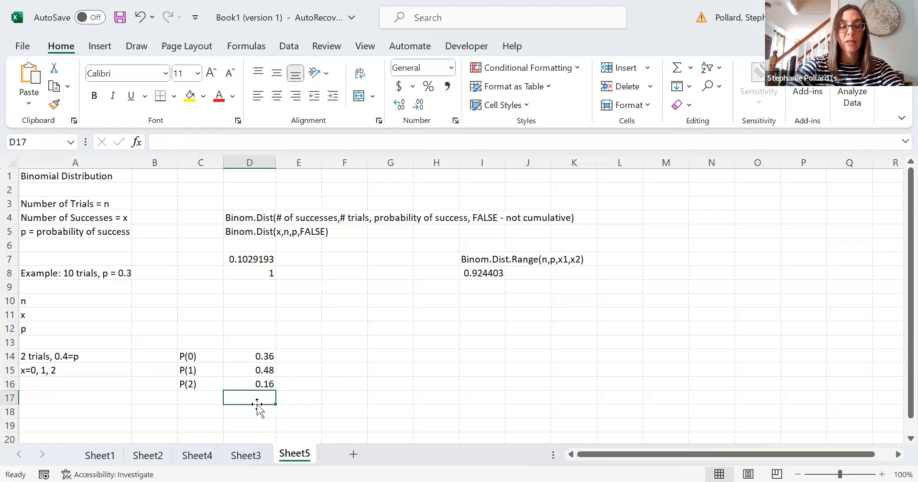
# Sum the three probabilities D14 to D16 in cell D17
pyautogui.write('=')
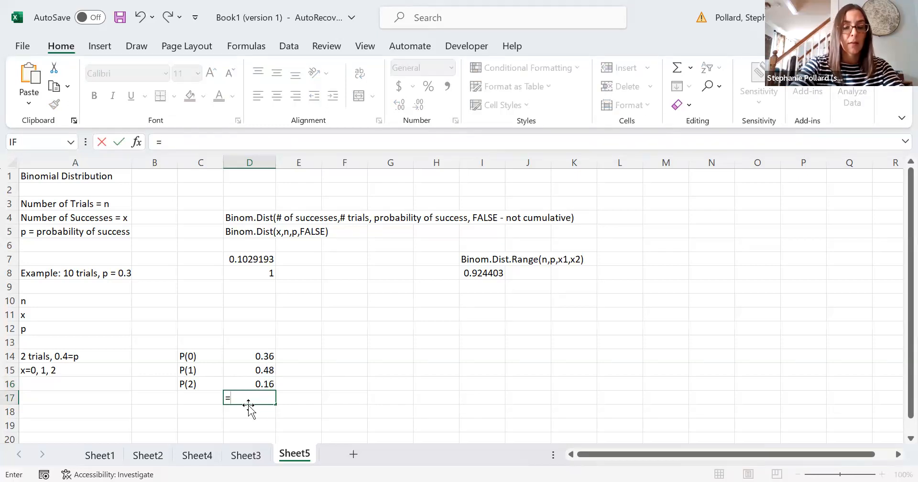
pyautogui.write('sum(')
pyautogui.moveTo(259, 356); pyautogui.dragTo(258, 382)
pyautogui.press('Return')
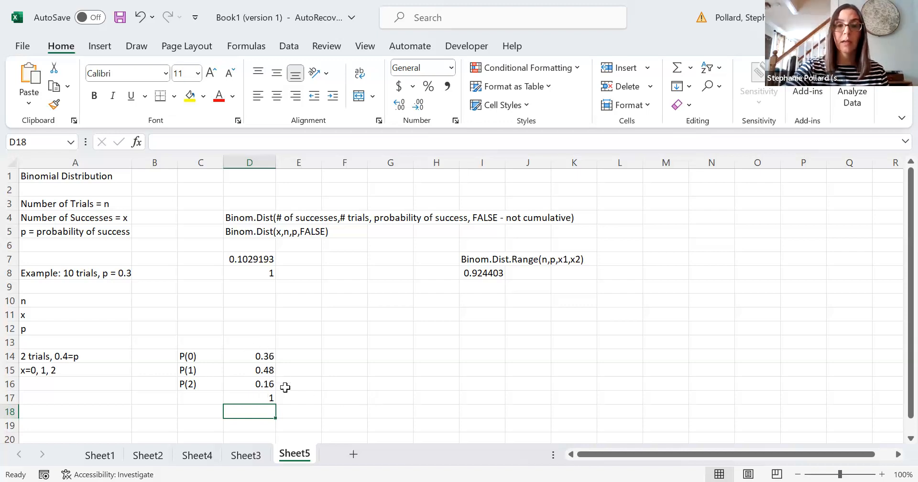
# Enter the label "P(0 or 1)" in cell F14
pyautogui.click(341, 358)
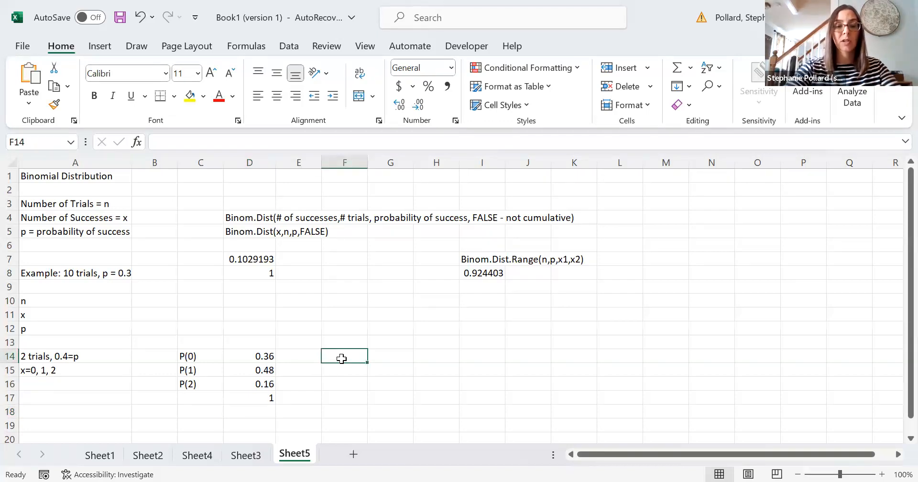
pyautogui.write('P(')
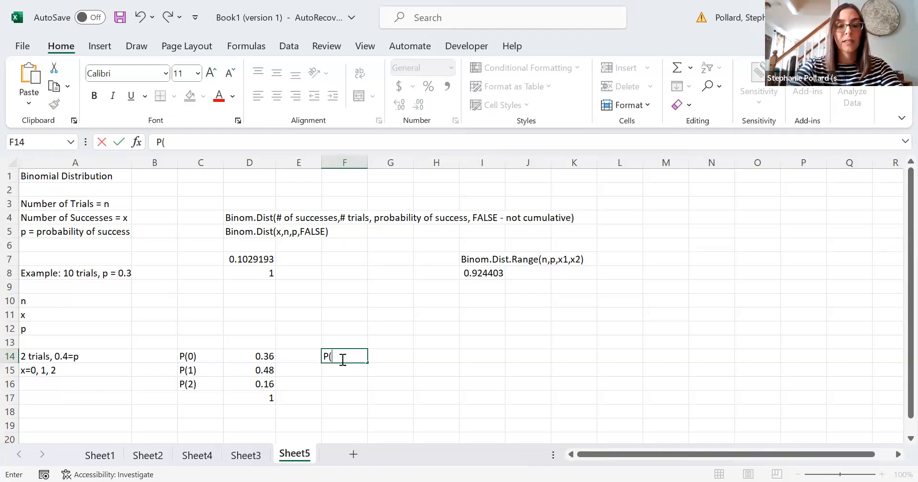
pyautogui.write('0 or 1)')
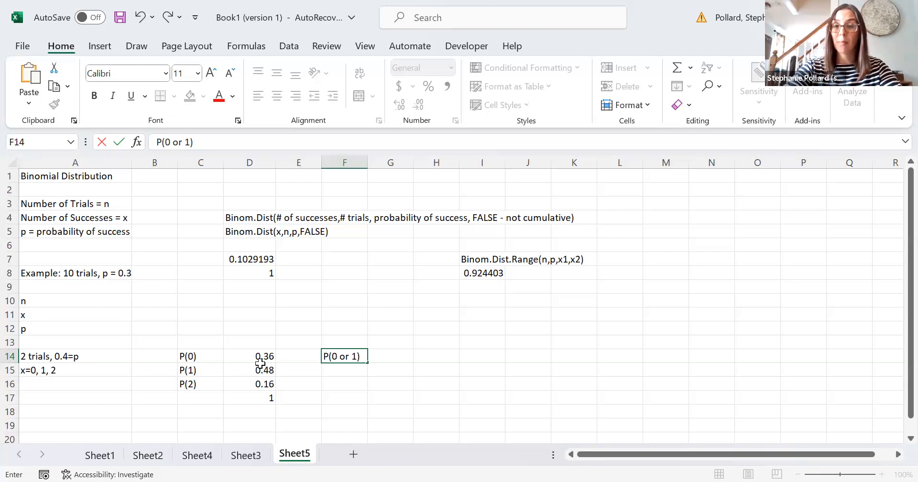
# Add the probabilities of zero and one success in cell G14 with the formula =D14+D15
pyautogui.click(400, 357)
pyautogui.write('=')
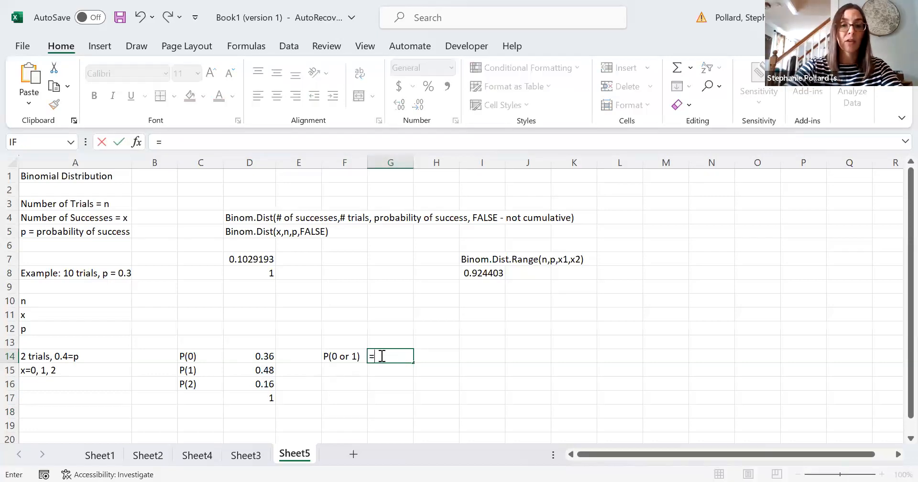
pyautogui.click(269, 358)
pyautogui.write('+')
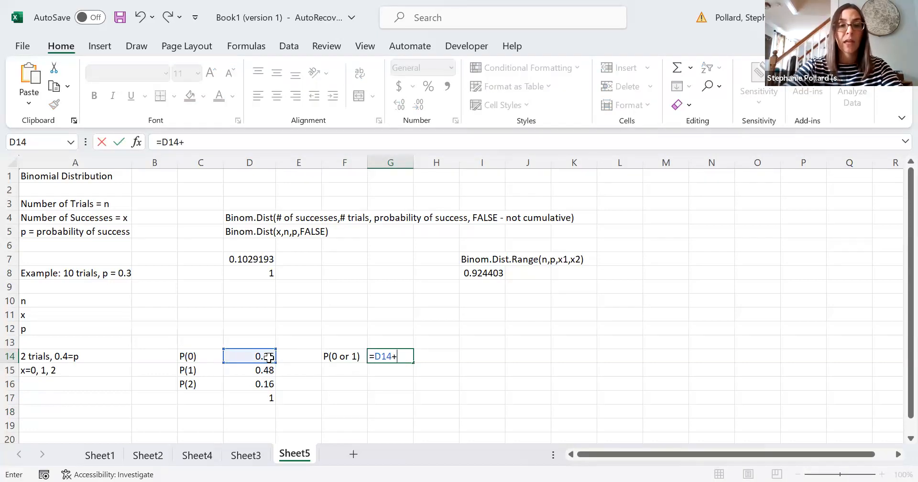
pyautogui.click(265, 371)
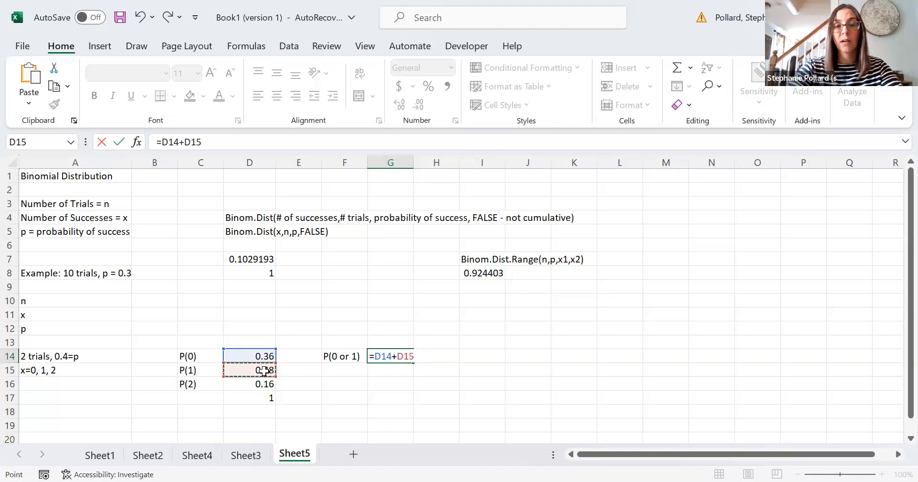
pyautogui.press('Return')
# Compute the probability of zero to one successes in cell G15 with BINOM.DIST.RANGE, using the arguments 2, 0.4, 0 and 1
pyautogui.click(343, 382)
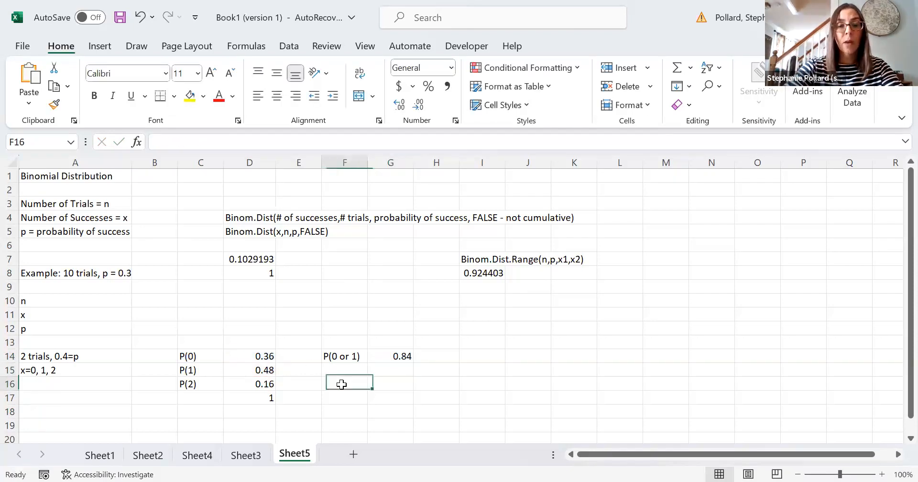
pyautogui.click(386, 373)
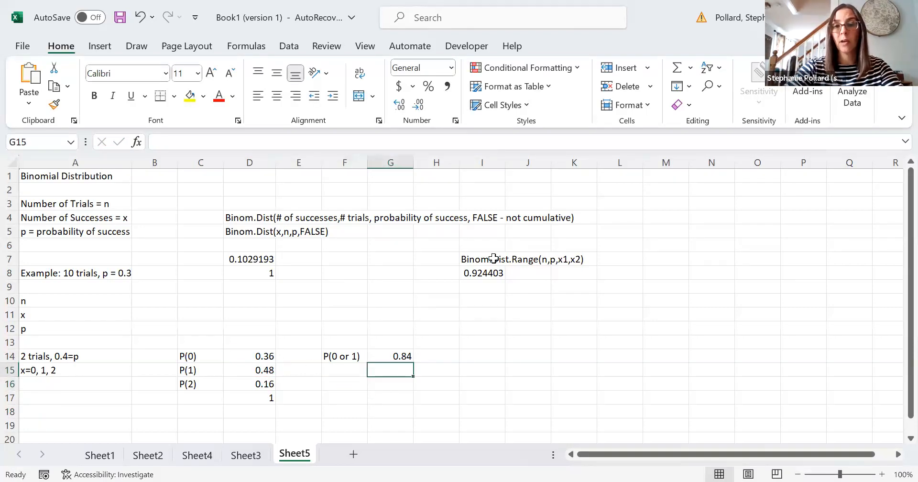
pyautogui.write('=')
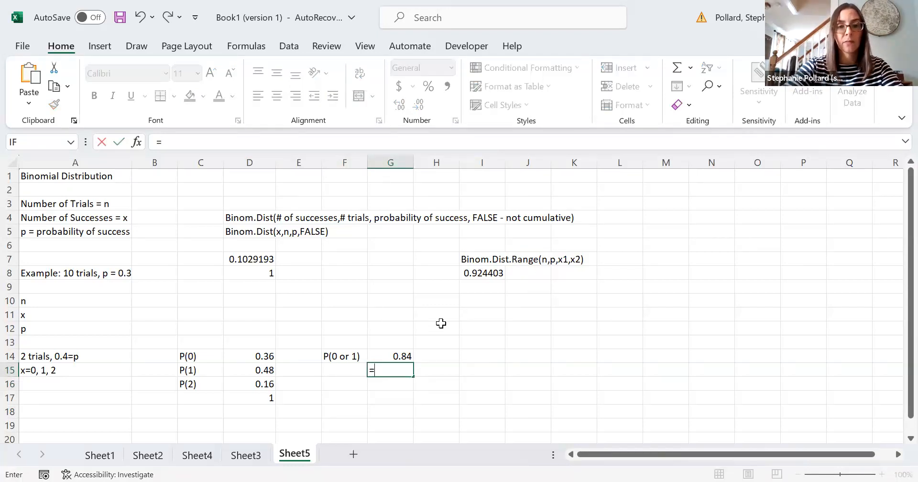
pyautogui.write('binom')
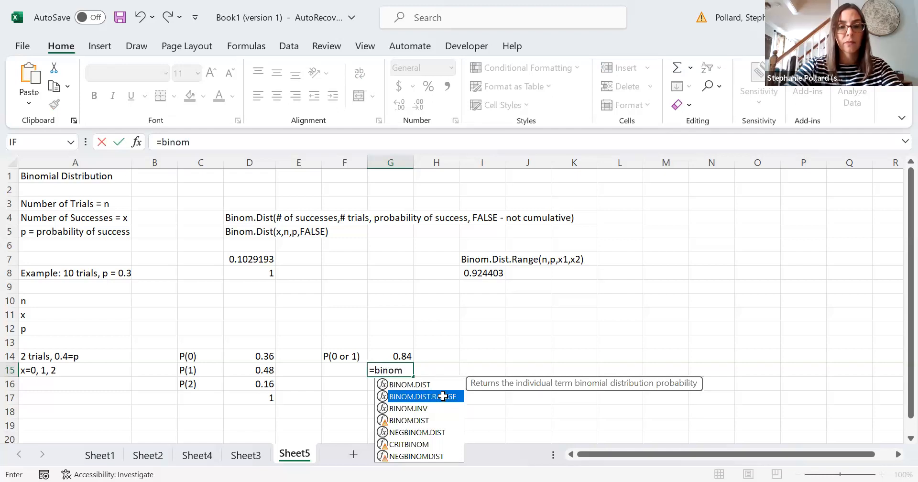
pyautogui.doubleClick(443, 396)
pyautogui.write('2')
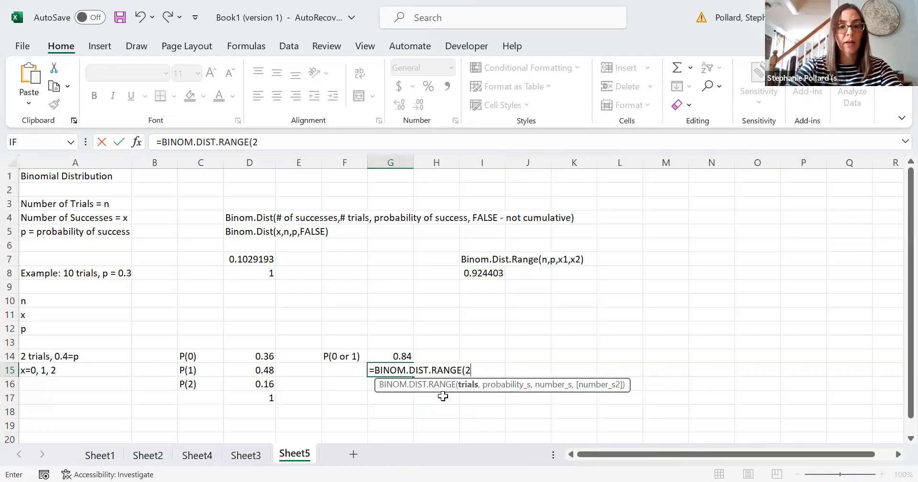
pyautogui.write(',')
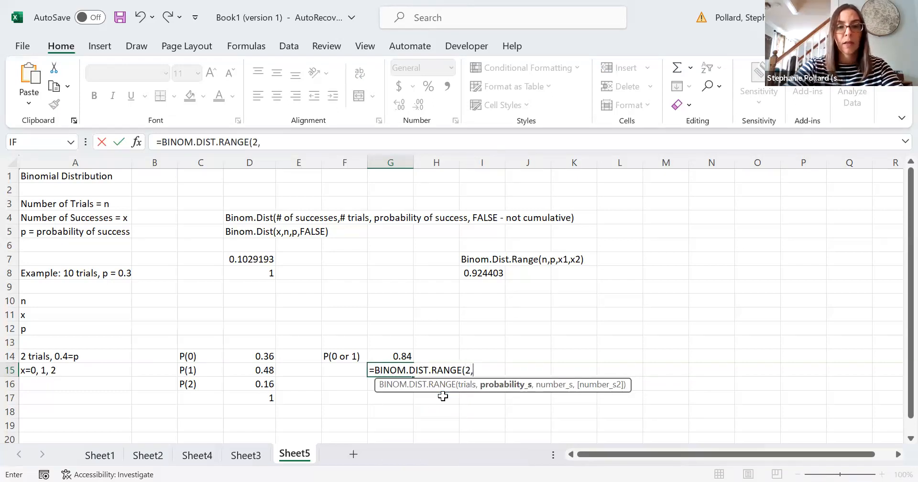
pyautogui.write('0.4,')
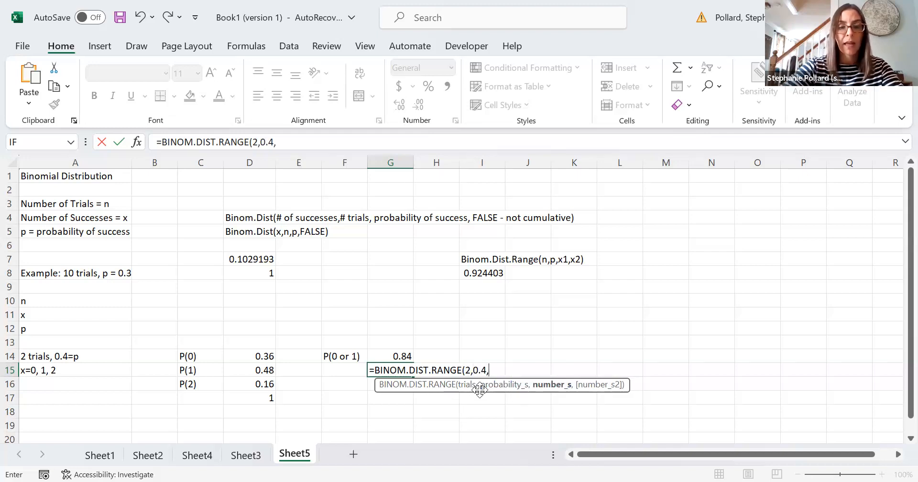
pyautogui.write('0,1')
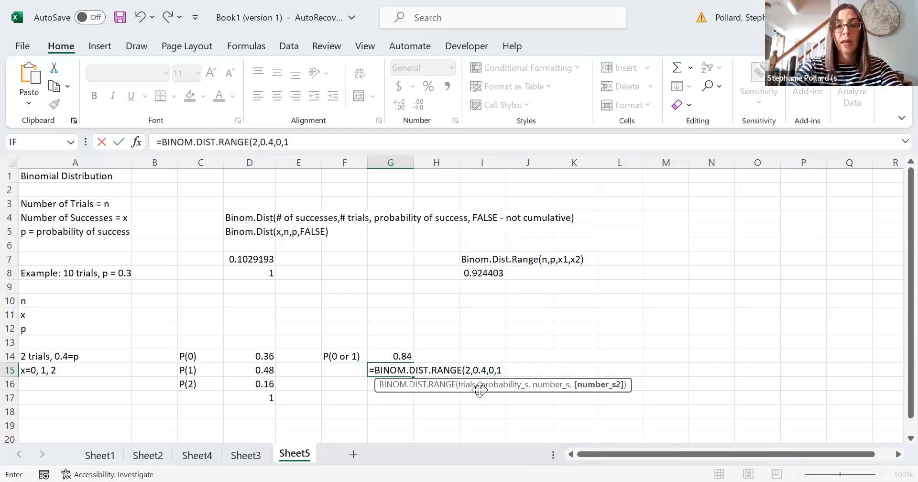
pyautogui.press('Return')
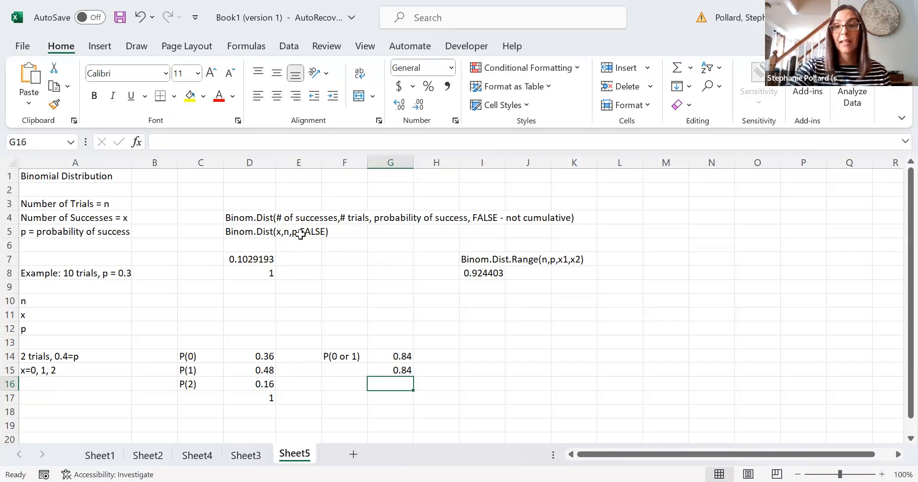
# Enter the label "P(1 or less)" in cell F16
pyautogui.doubleClick(334, 387)
pyautogui.write('P(')
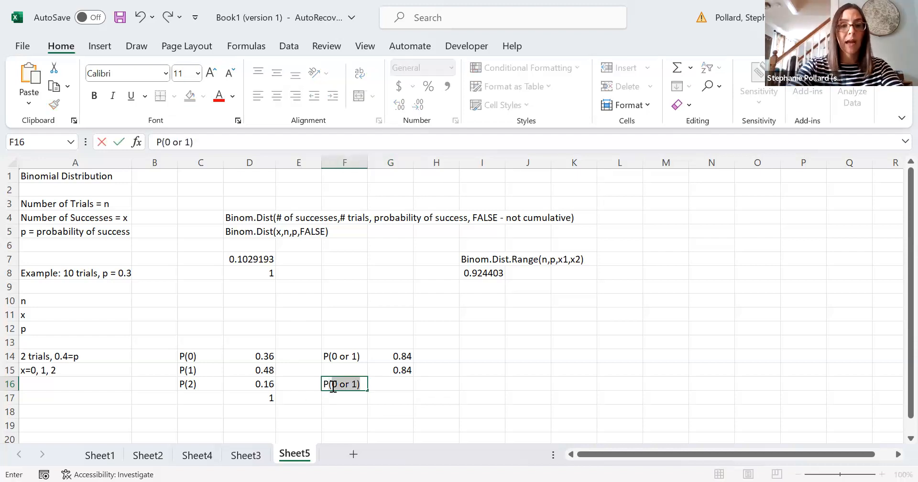
pyautogui.write('1 or less)')
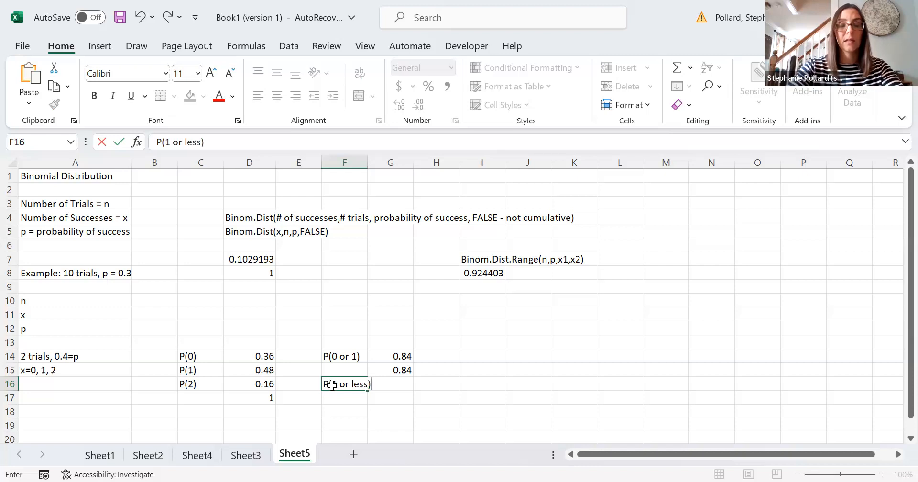
pyautogui.press('Tab')
# Compute the cumulative probability of one or fewer successes in cell G16 with BINOM.DIST, using the arguments 1, 2, 0.4 and TRUE
pyautogui.write('=')
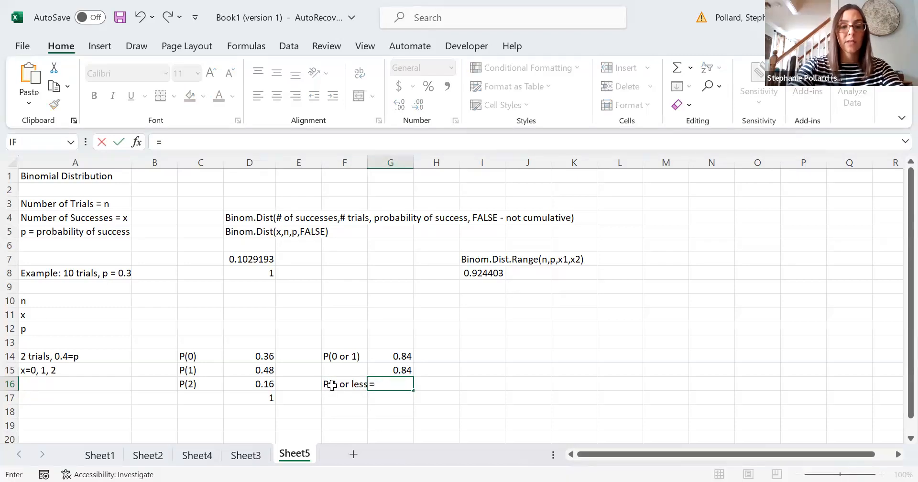
pyautogui.write('binom')
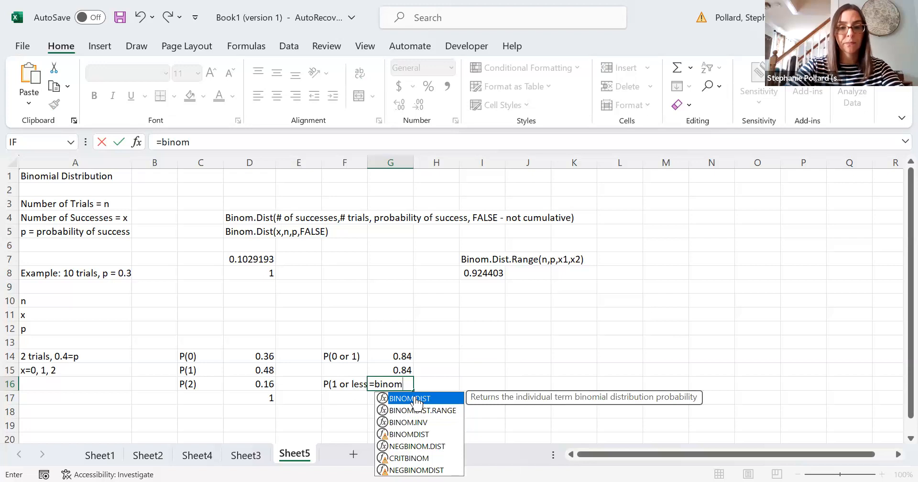
pyautogui.doubleClick(414, 398)
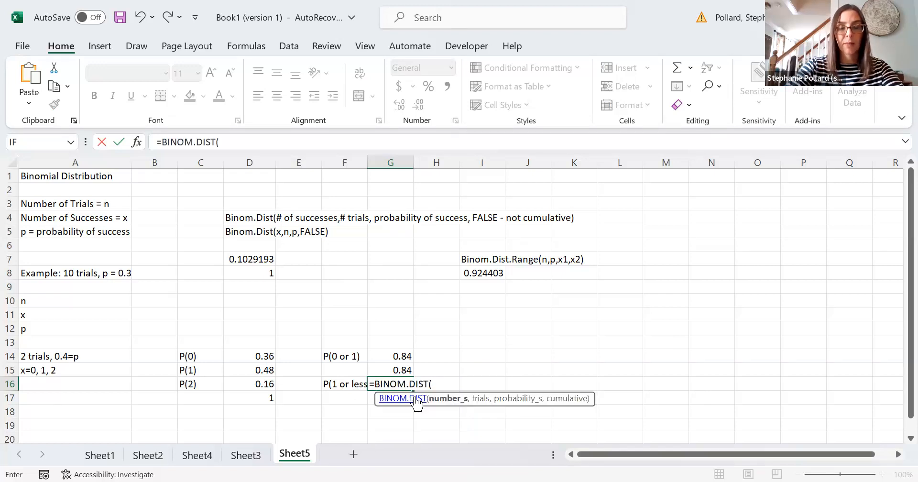
pyautogui.write('1')
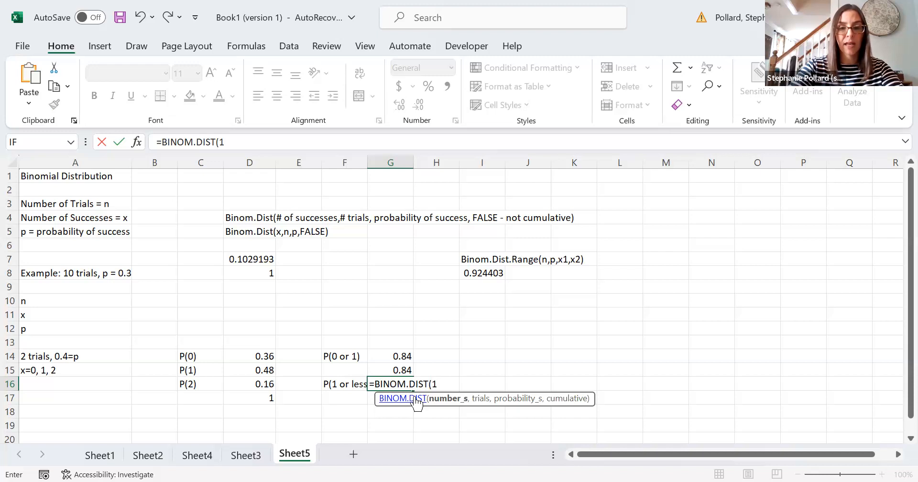
pyautogui.write(',2,0.4,TRUE')
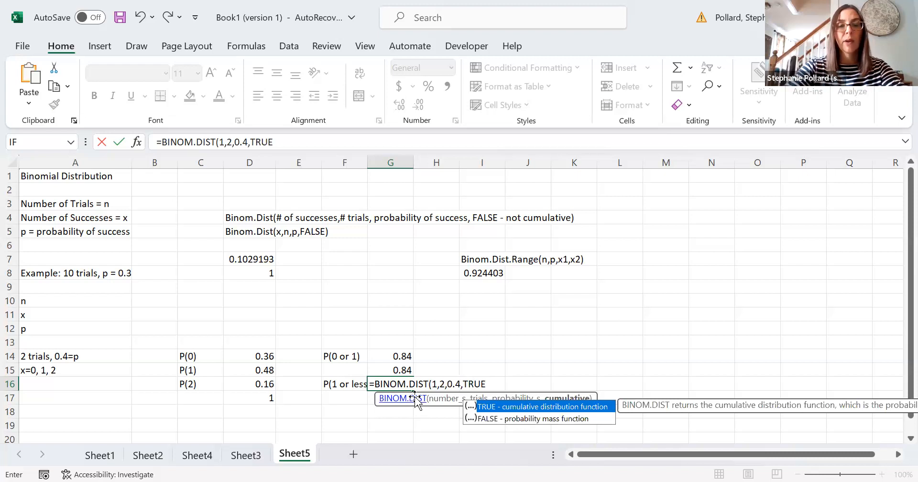
pyautogui.press('Return')
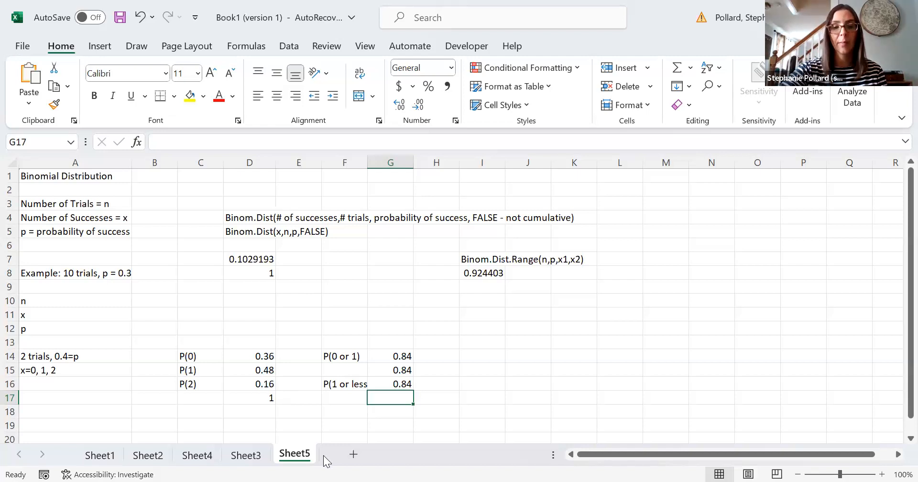
pyautogui.click(640, 423)
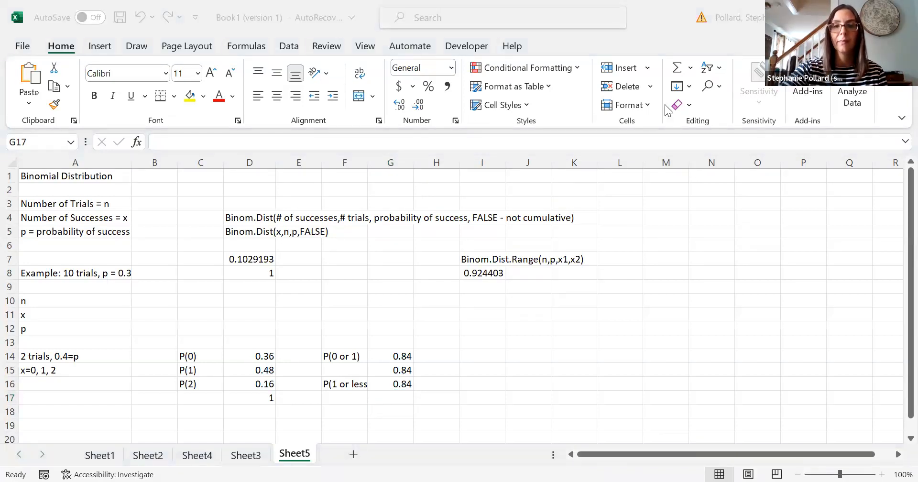